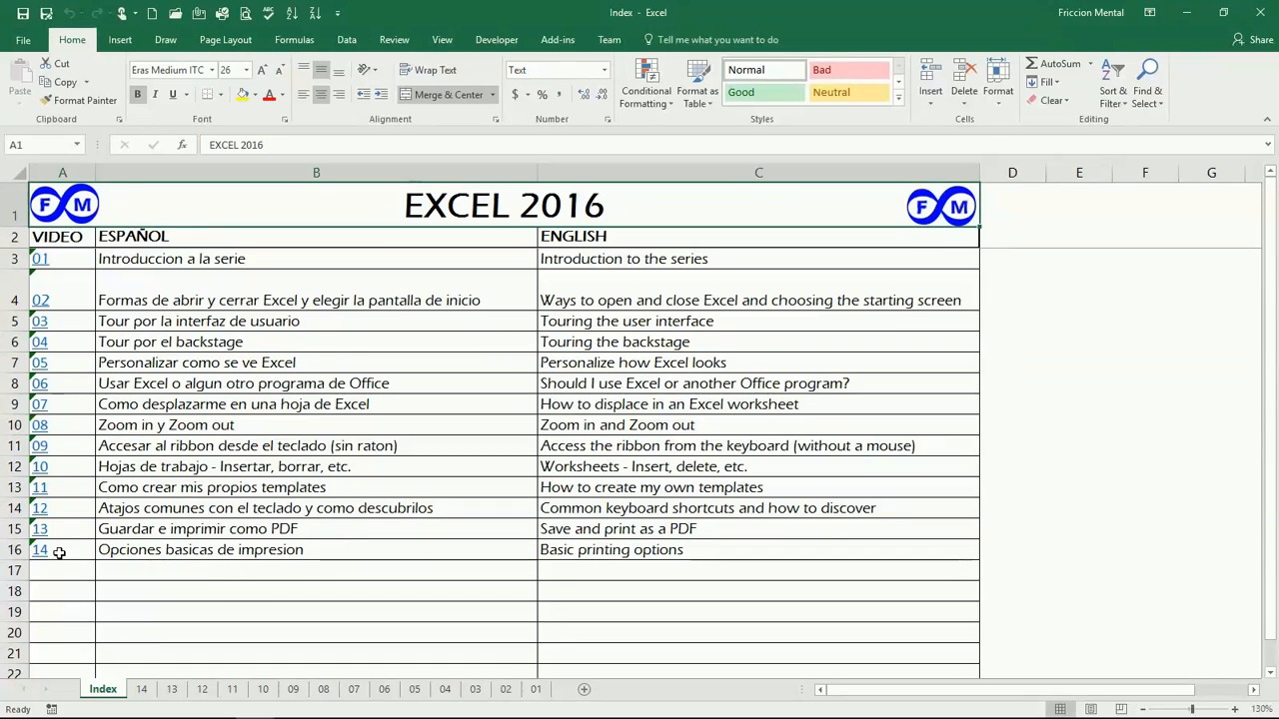
Step: Jump from the Index to sheet 14 and glance at the Quick Access Toolbar customization list
{"action": "left_click", "coordinate": [43, 551]}
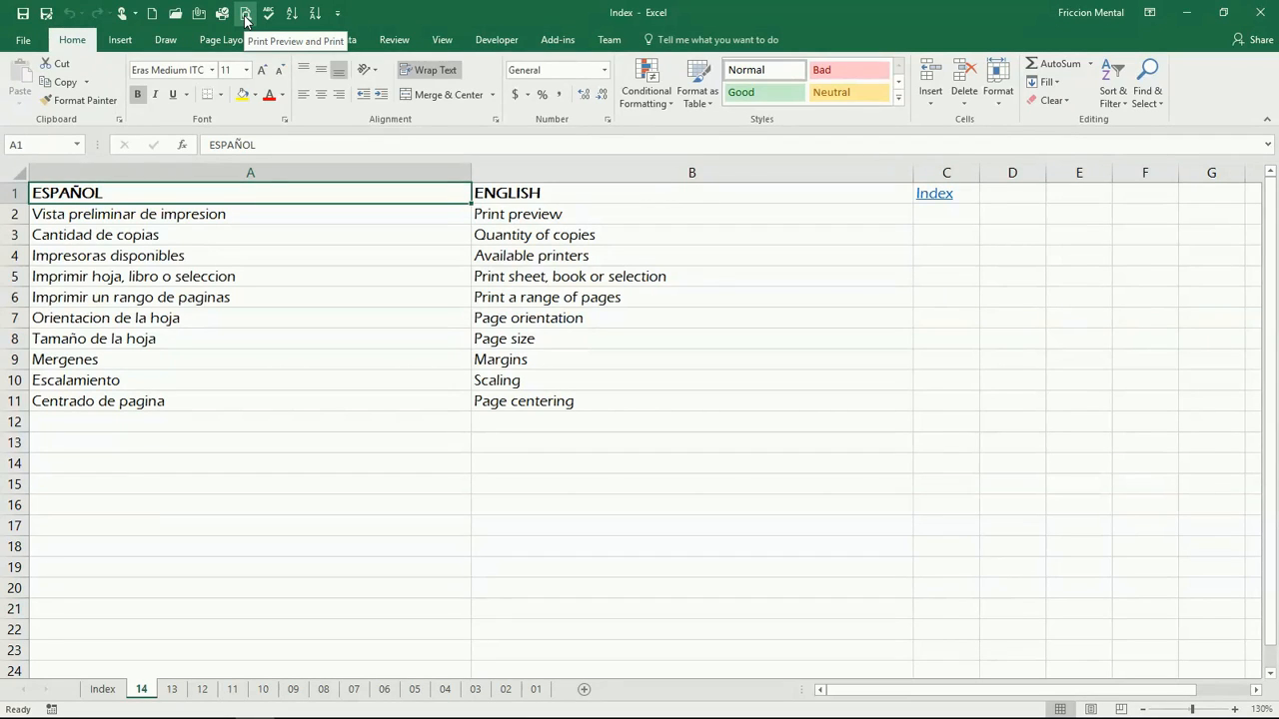
{"action": "left_click", "coordinate": [337, 14]}
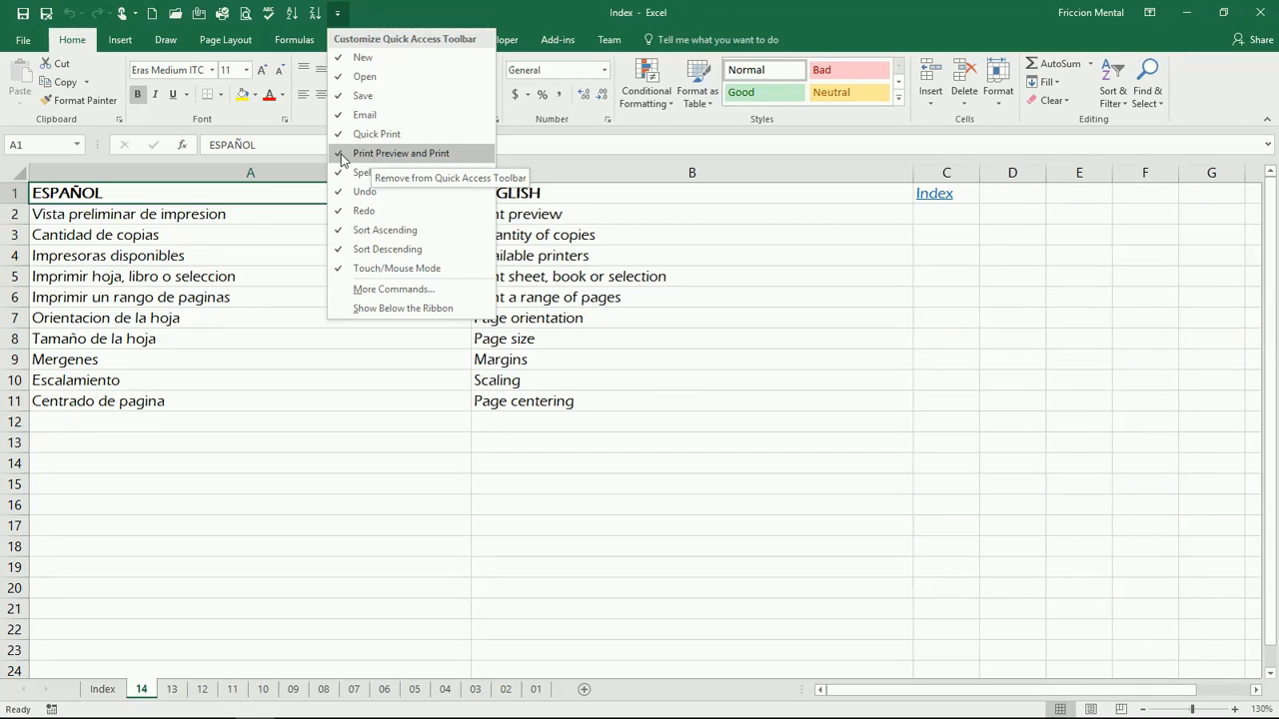
{"action": "left_click", "coordinate": [387, 8]}
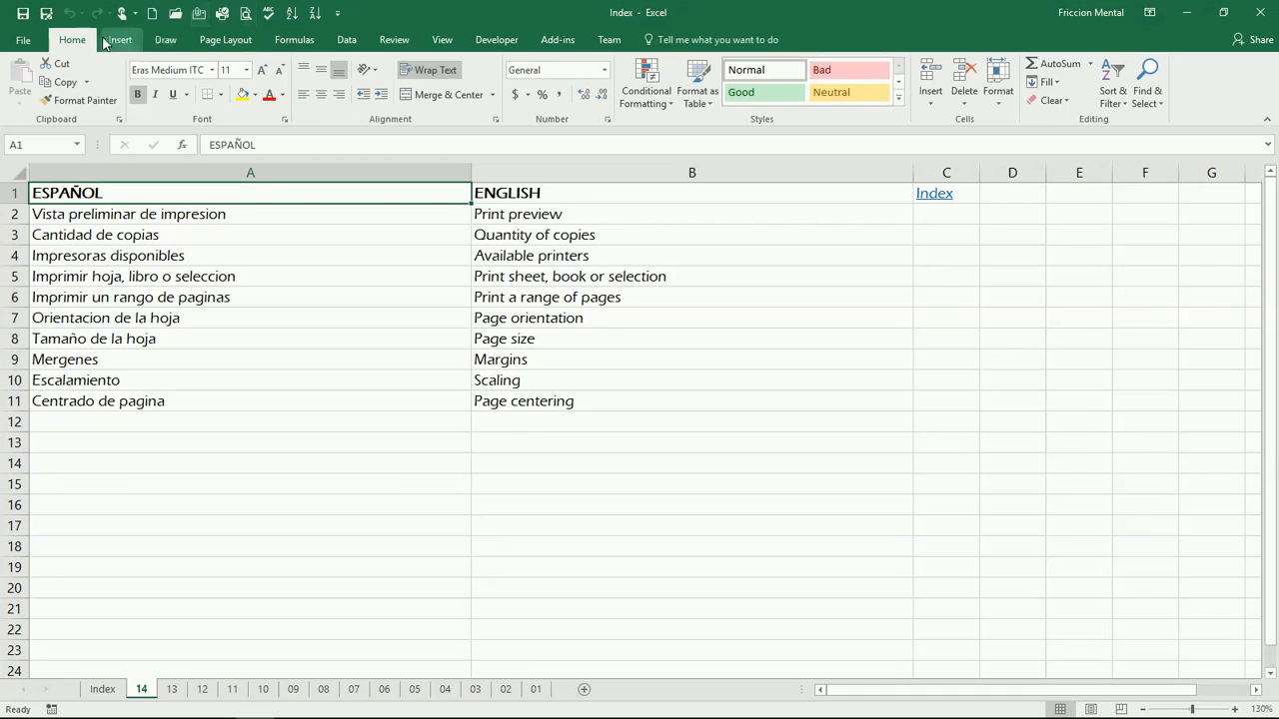
Step: Go to the Print settings and preview in the File backstage view
{"action": "left_click", "coordinate": [24, 44]}
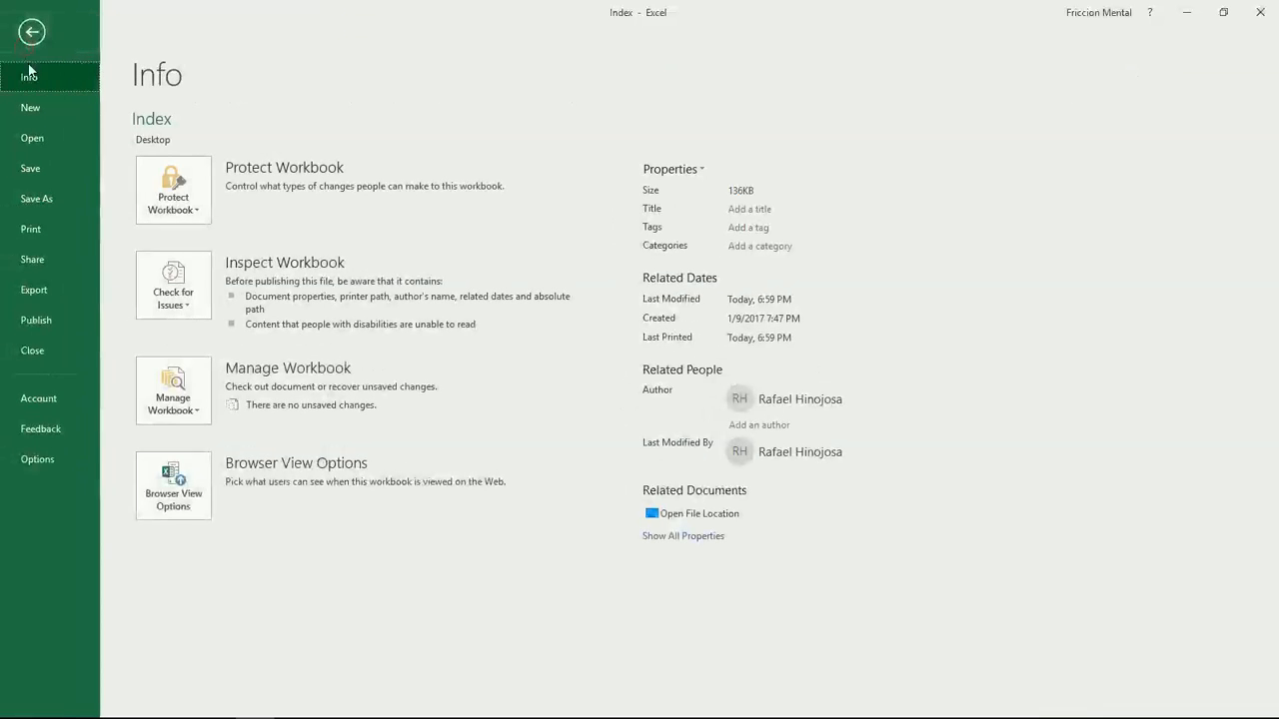
{"action": "left_click", "coordinate": [54, 226]}
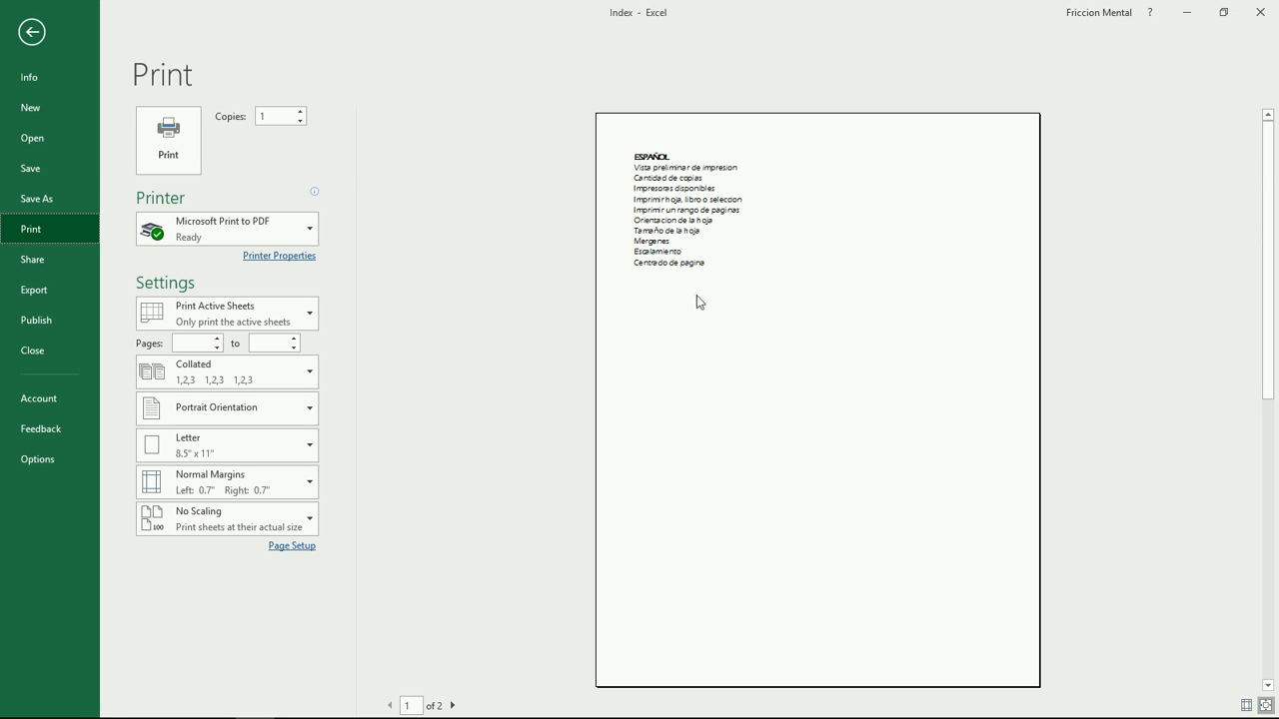
Step: Preview page 2 of 2 with the English list, leaving Copies at 1
{"action": "left_click", "coordinate": [452, 705]}
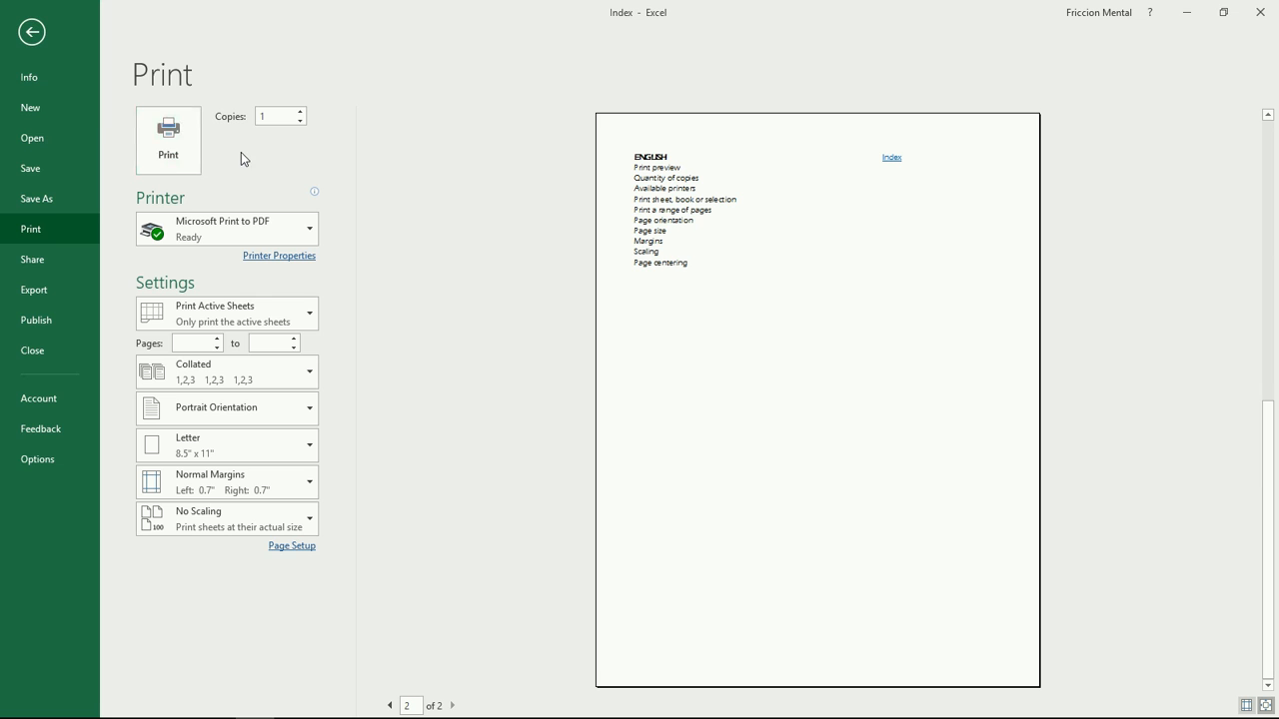
{"action": "left_click", "coordinate": [302, 114]}
{"action": "left_click", "coordinate": [304, 122]}
{"action": "type", "text": "9"}
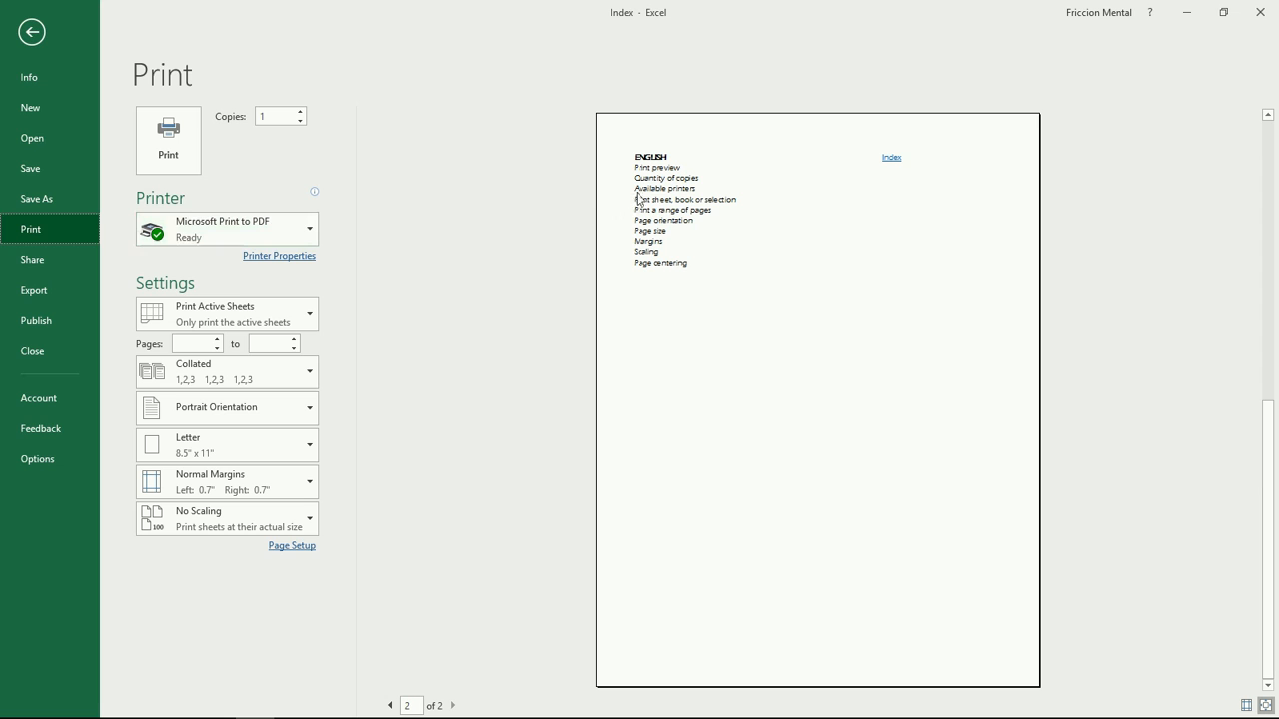
{"action": "left_click", "coordinate": [217, 233]}
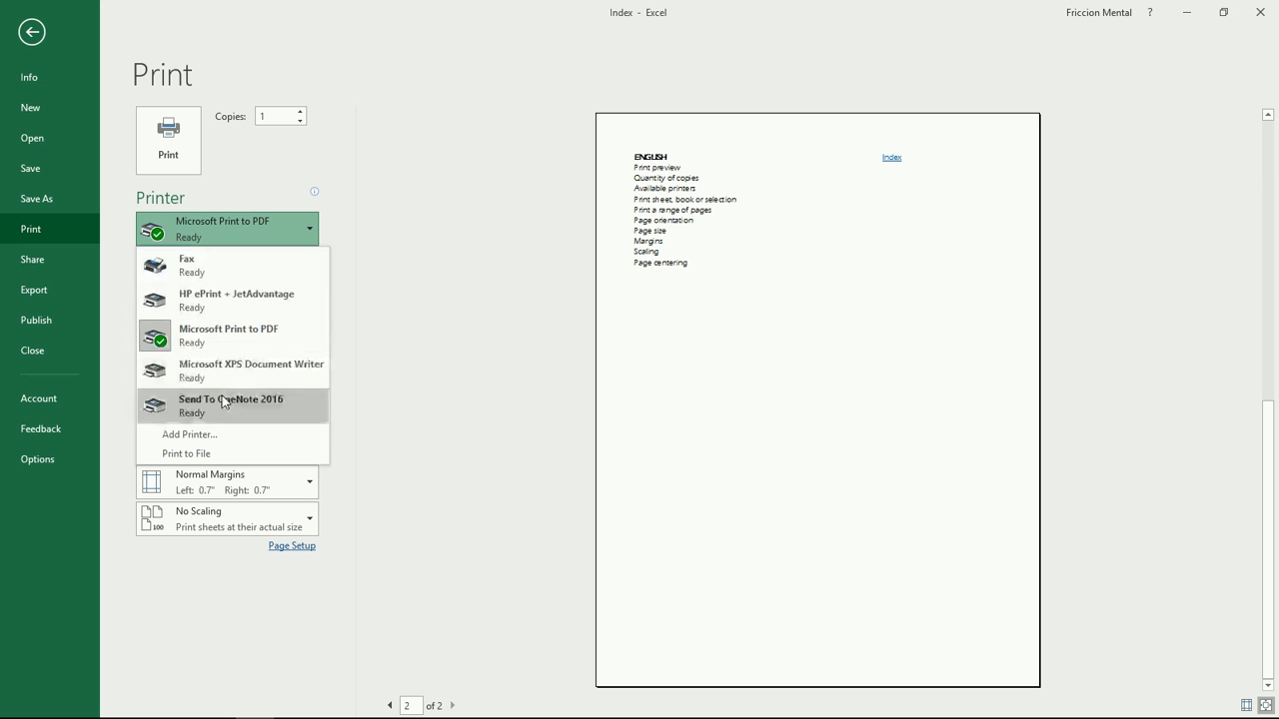
{"action": "left_click", "coordinate": [292, 335]}
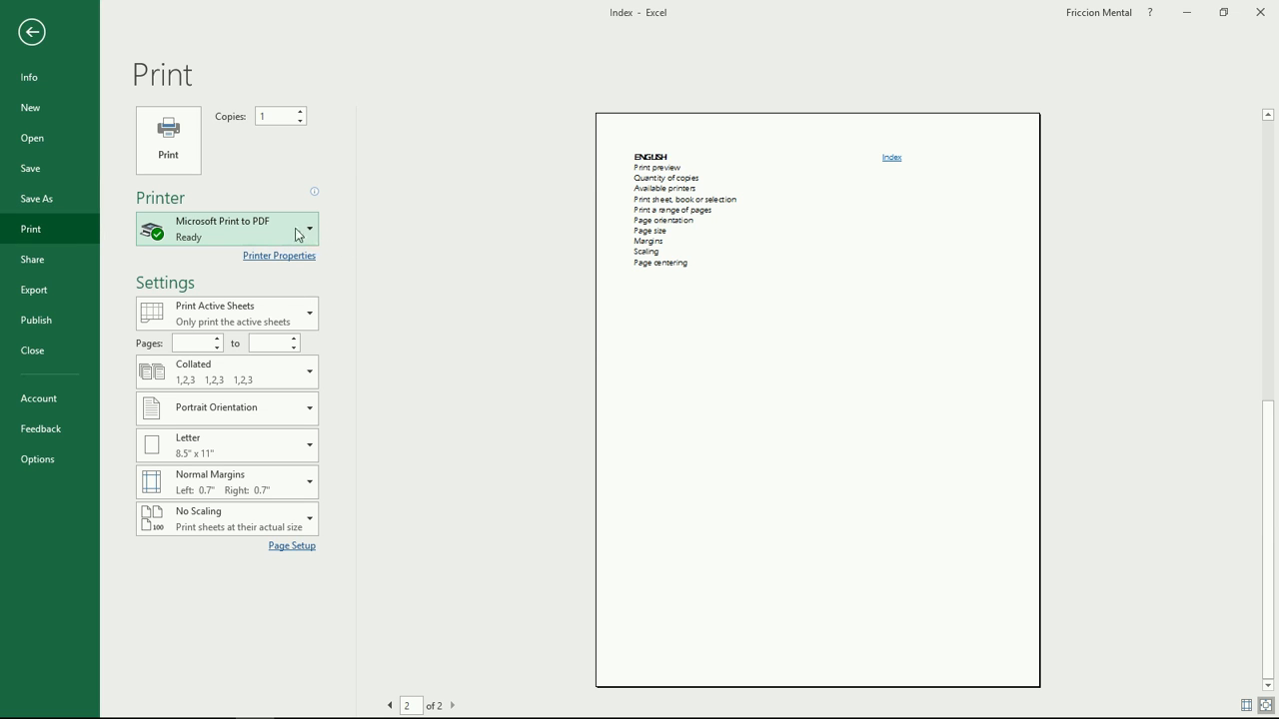
{"action": "mouse_move", "coordinate": [267, 241]}
{"action": "left_click", "coordinate": [257, 314]}
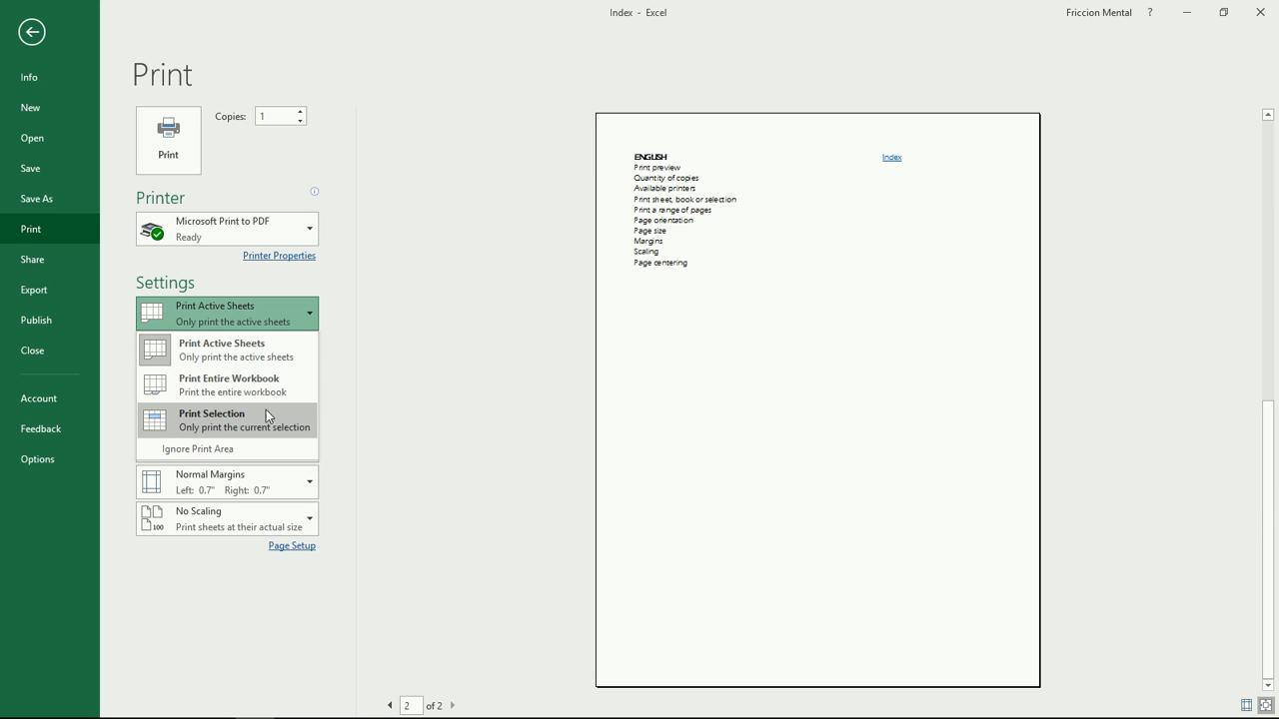
Step: Select the English entries B1:B11 on the worksheet and return to the print preview
{"action": "left_click", "coordinate": [32, 32]}
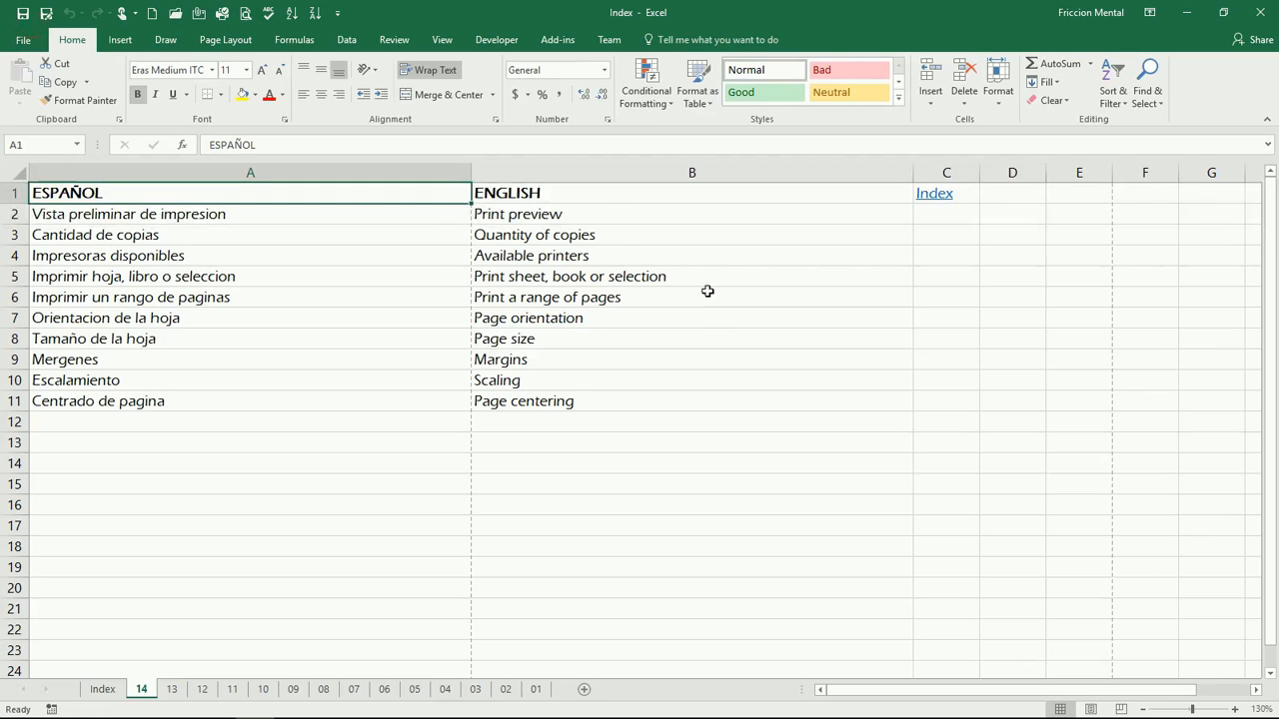
{"action": "left_click_drag", "start_coordinate": [572, 200], "coordinate": [555, 408]}
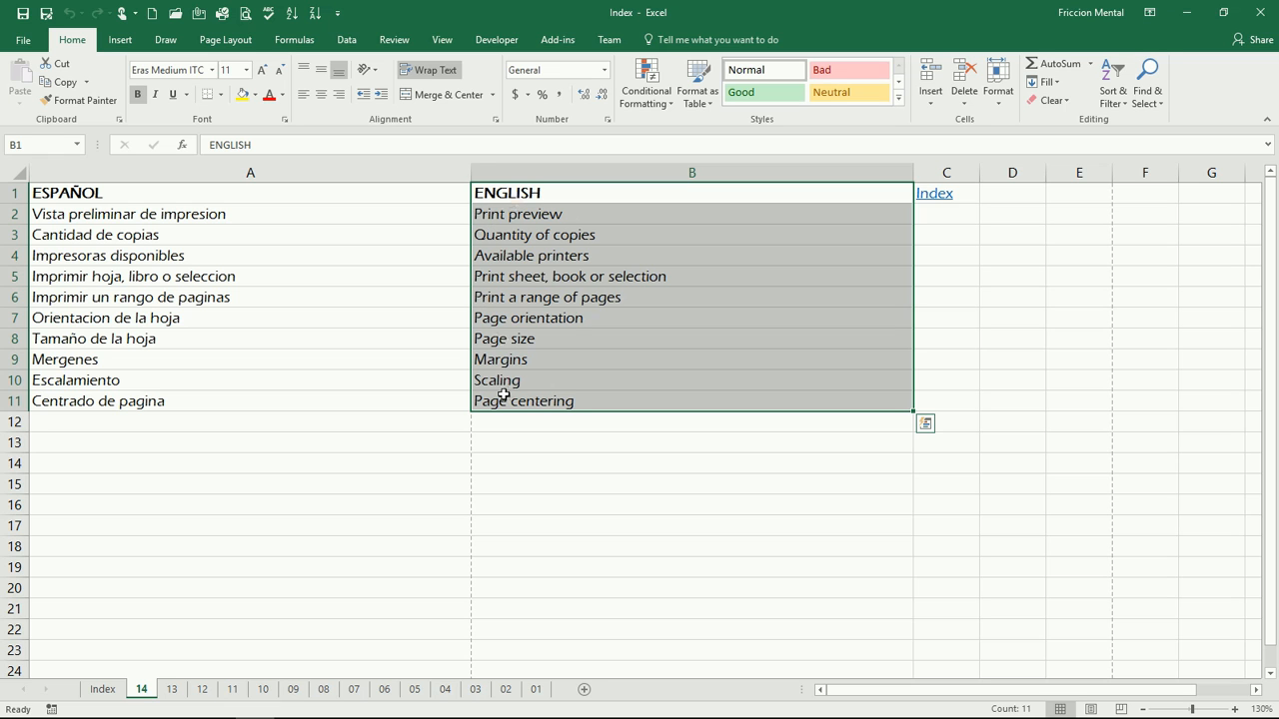
{"action": "left_click", "coordinate": [244, 13]}
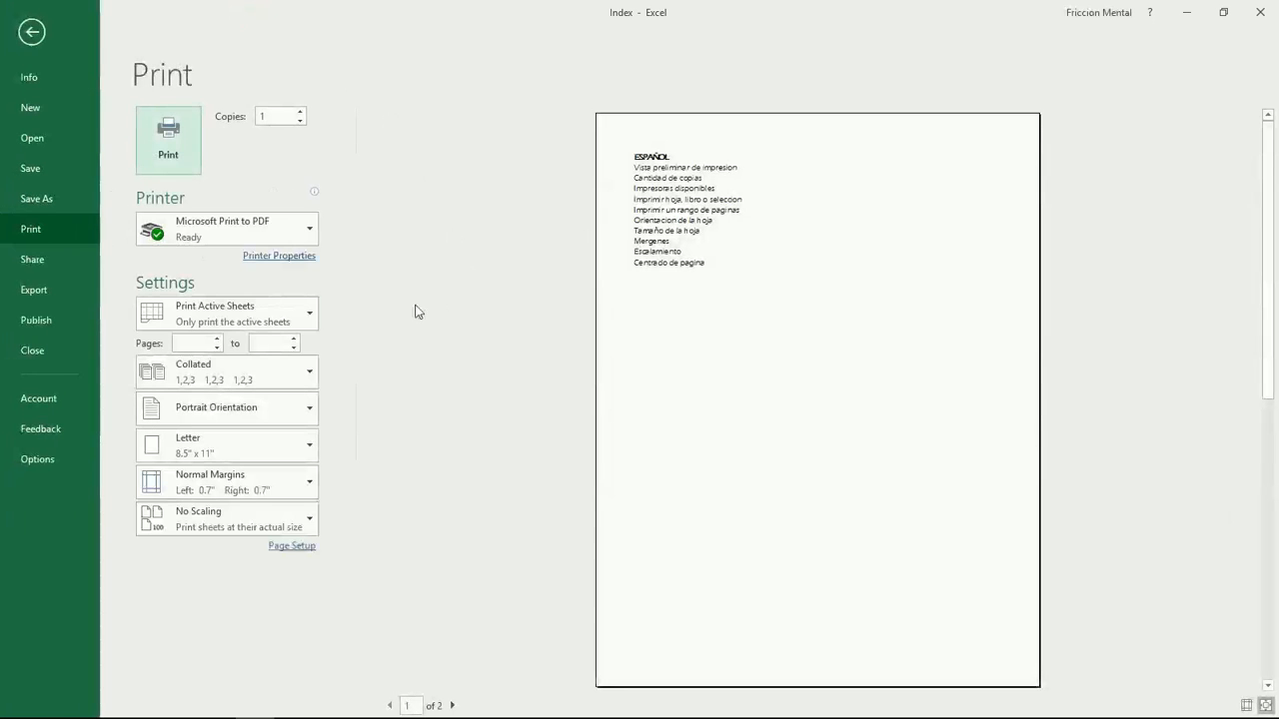
Step: Try Print Selection and Active Sheets, then set printing to the entire workbook (30 pages)
{"action": "left_click", "coordinate": [279, 315]}
{"action": "left_click", "coordinate": [241, 422]}
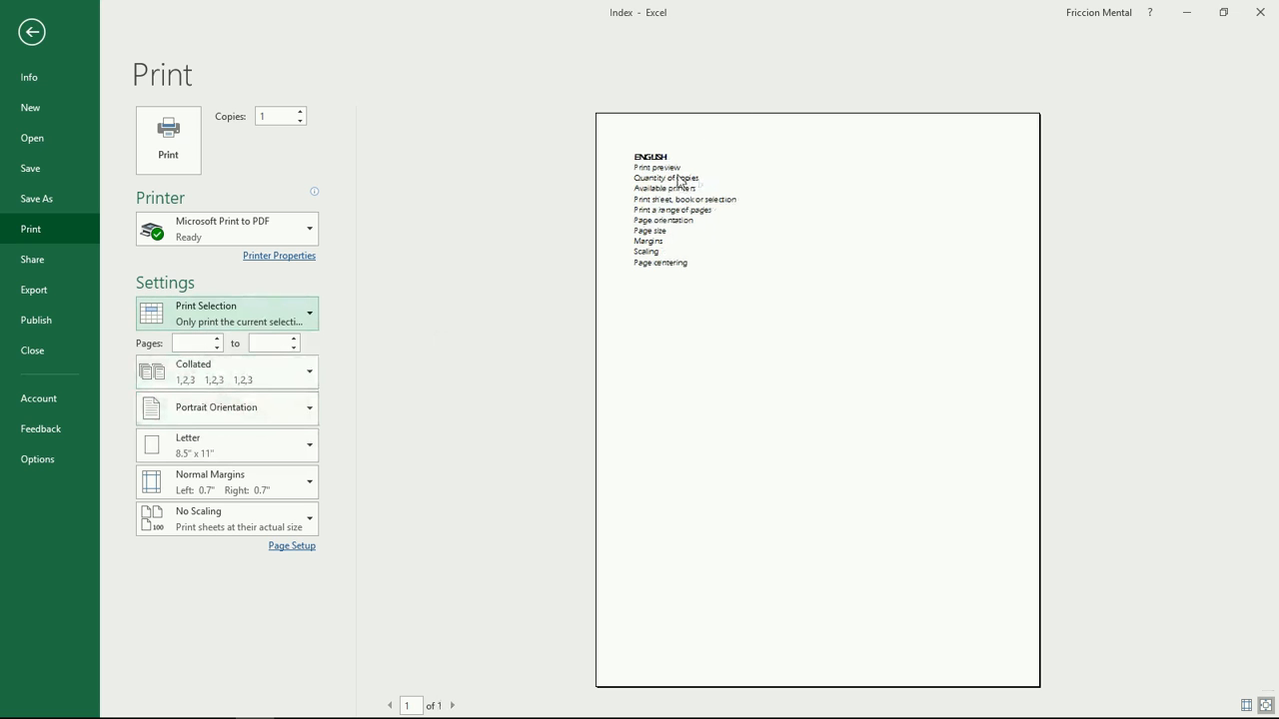
{"action": "left_click", "coordinate": [221, 311]}
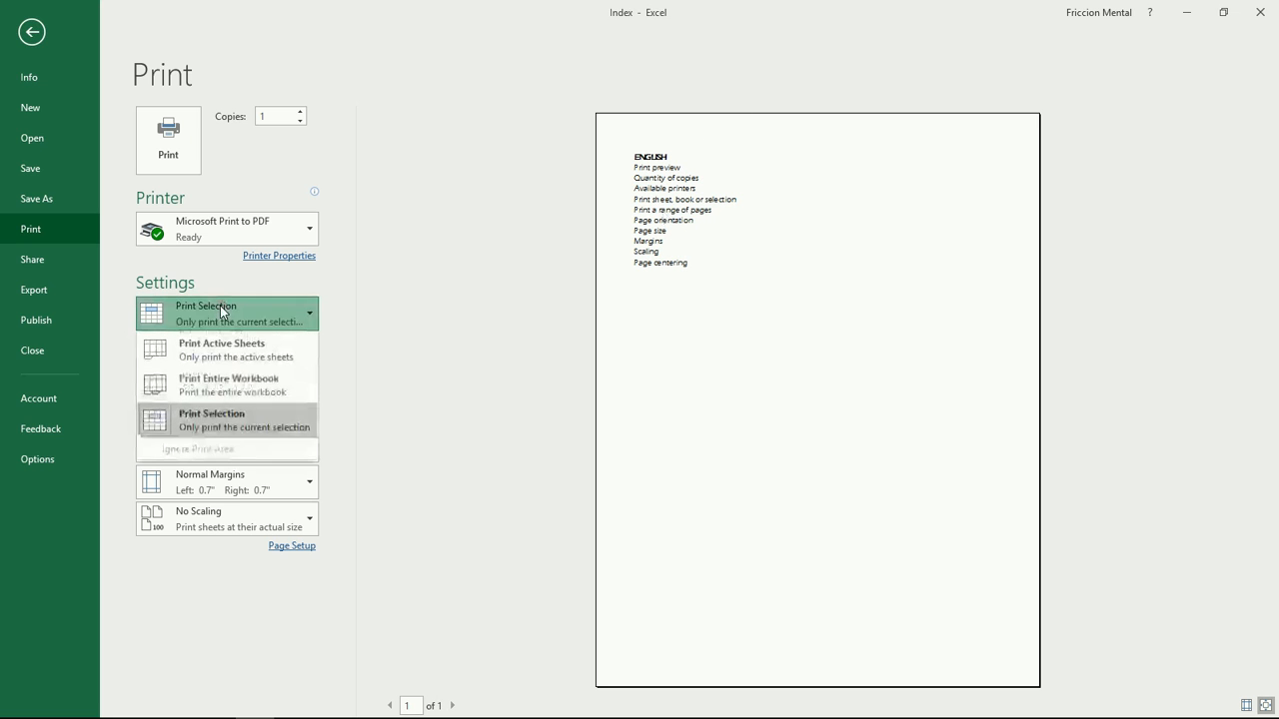
{"action": "left_click", "coordinate": [248, 344]}
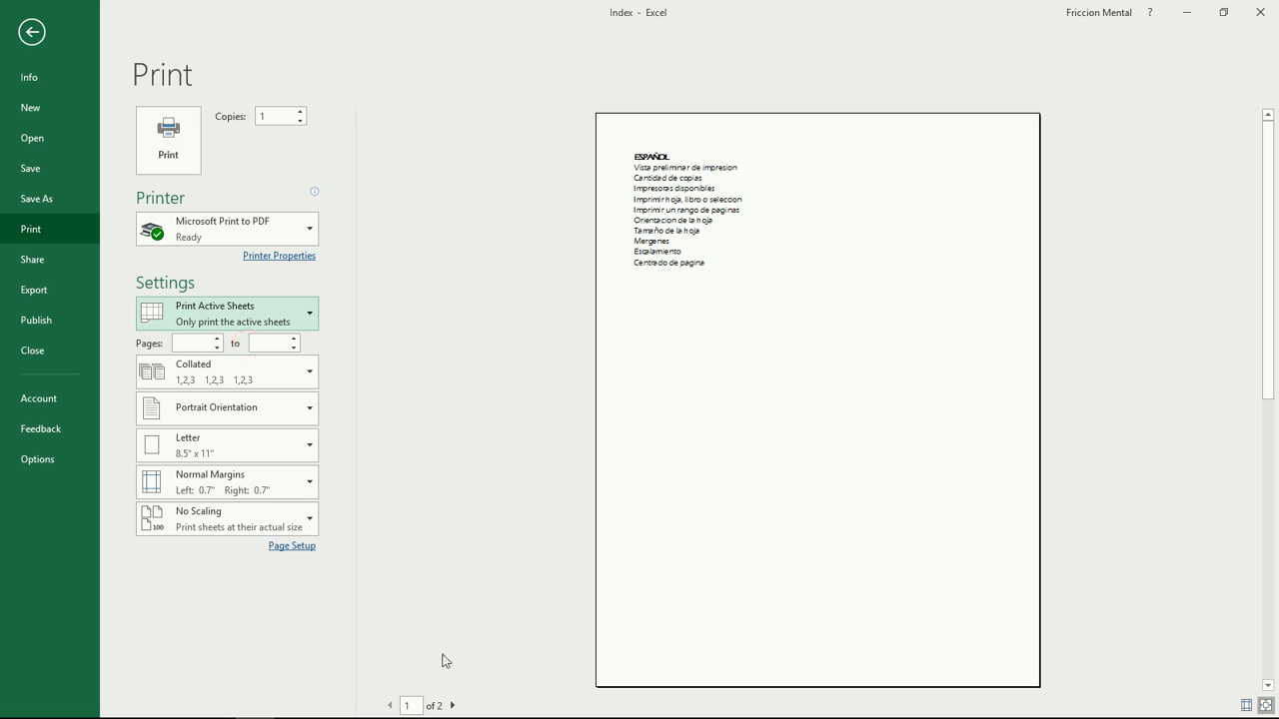
{"action": "left_click", "coordinate": [284, 313]}
{"action": "left_click", "coordinate": [290, 387]}
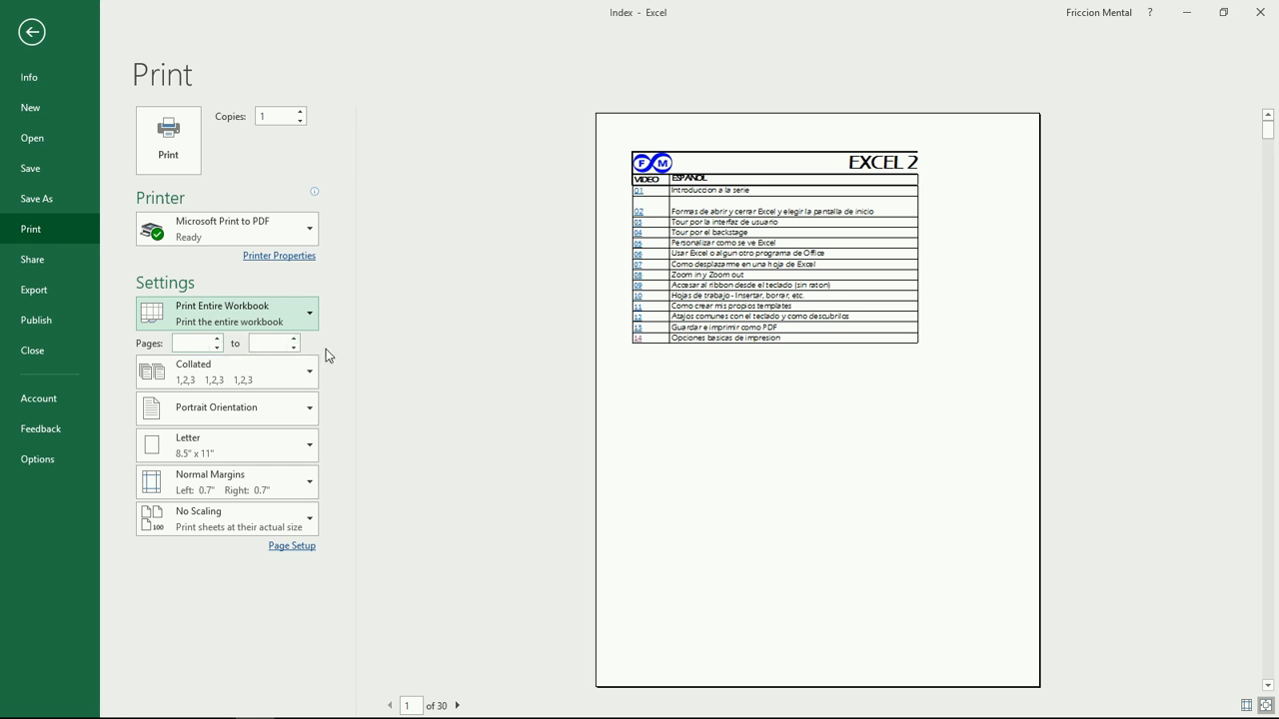
Step: Keep Collated and Portrait orientation, and switch back to printing the active sheet only
{"action": "left_click", "coordinate": [259, 386]}
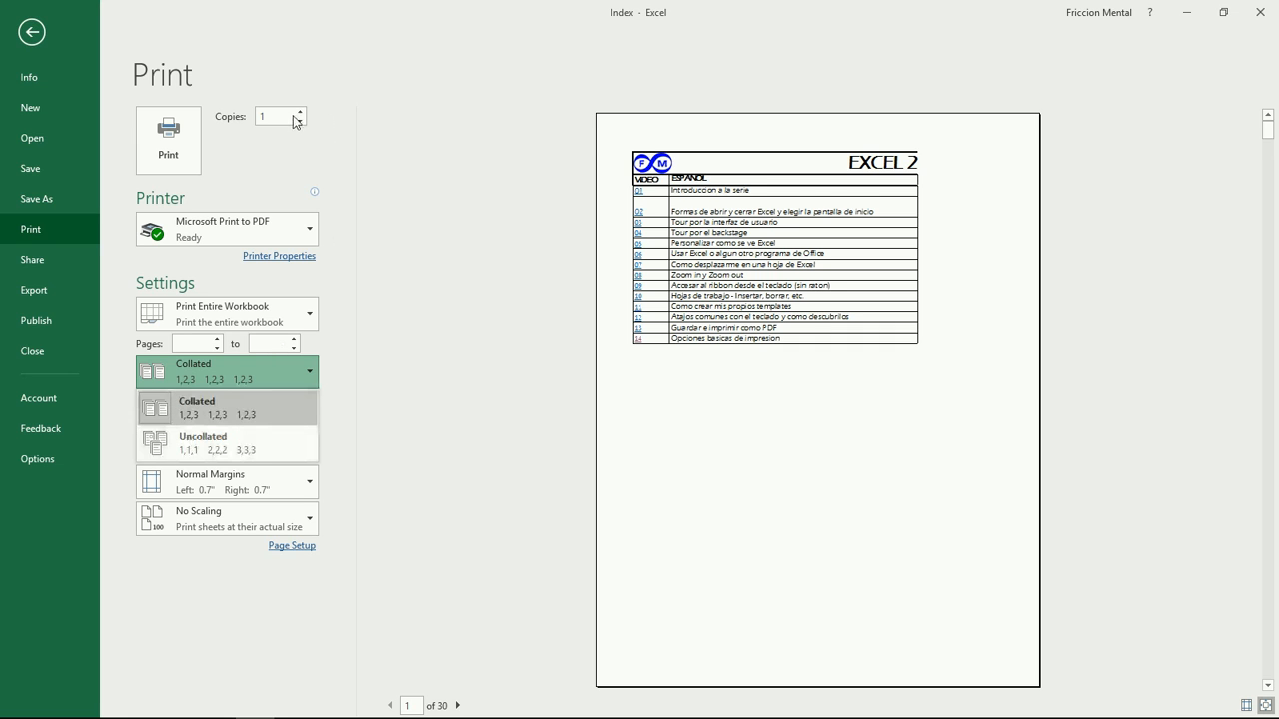
{"action": "left_click", "coordinate": [372, 376]}
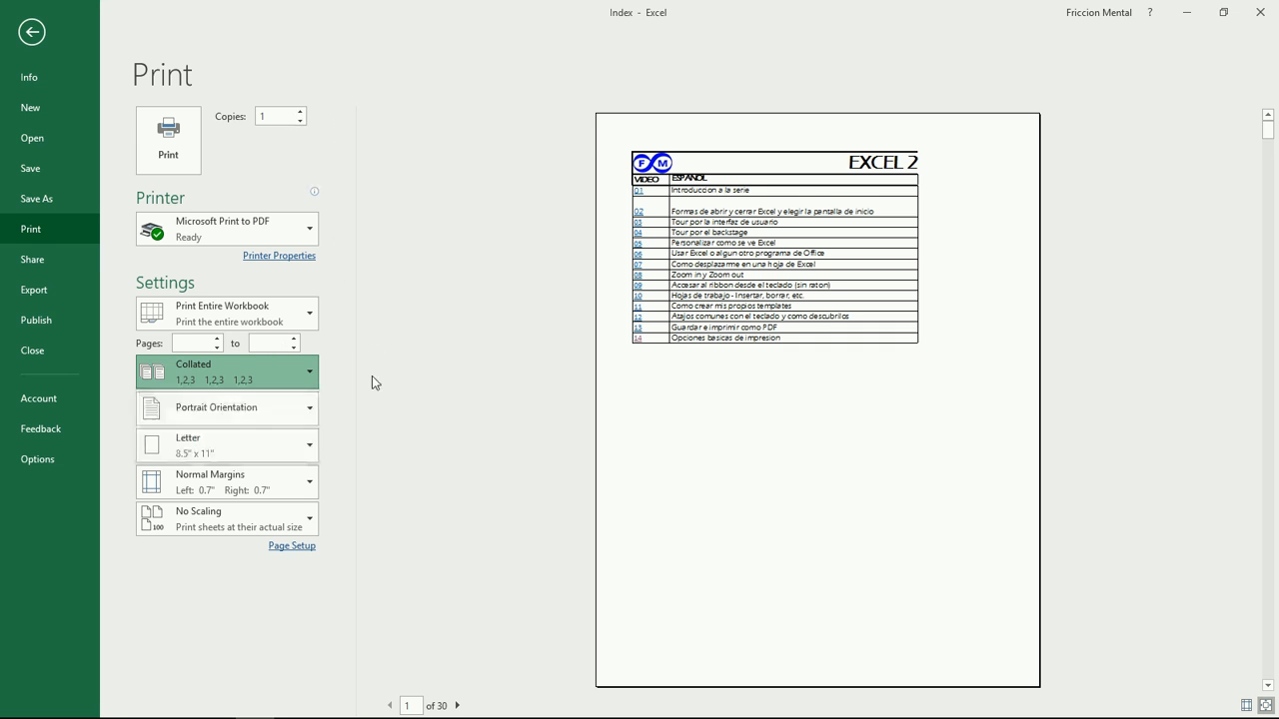
{"action": "left_click", "coordinate": [280, 416]}
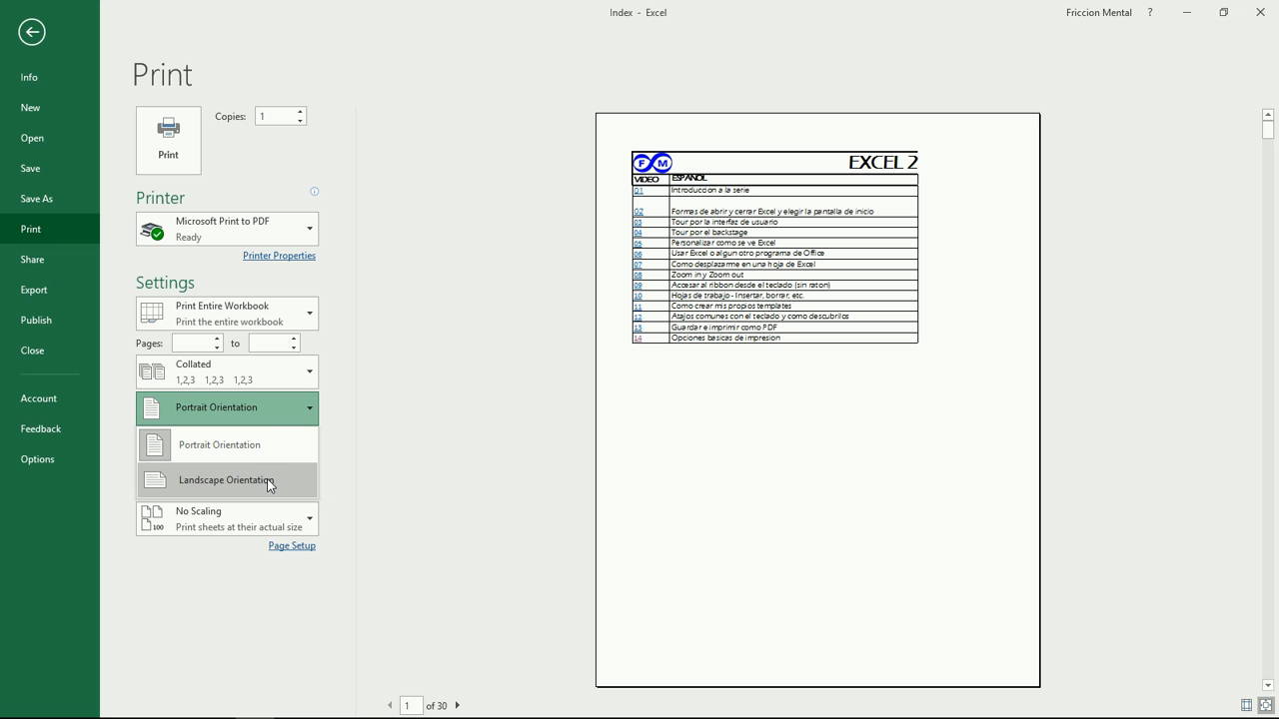
{"action": "left_click", "coordinate": [376, 412]}
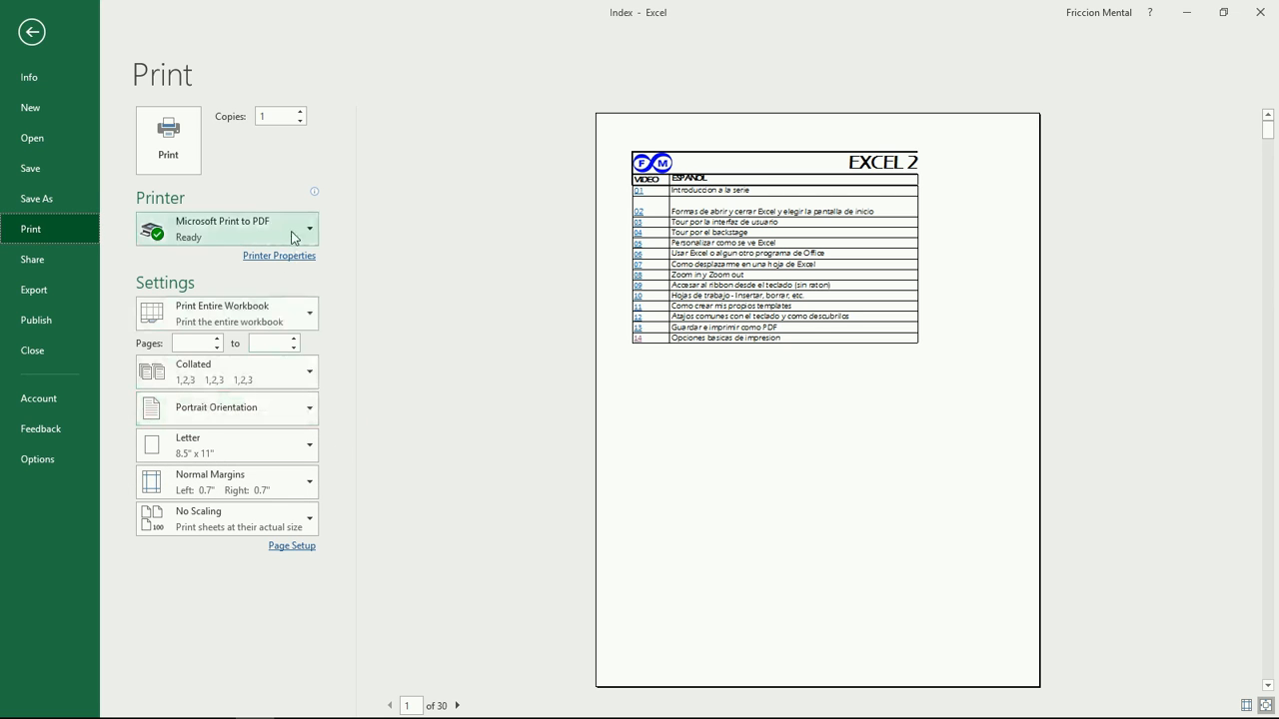
{"action": "left_click", "coordinate": [295, 316]}
{"action": "left_click", "coordinate": [279, 352]}
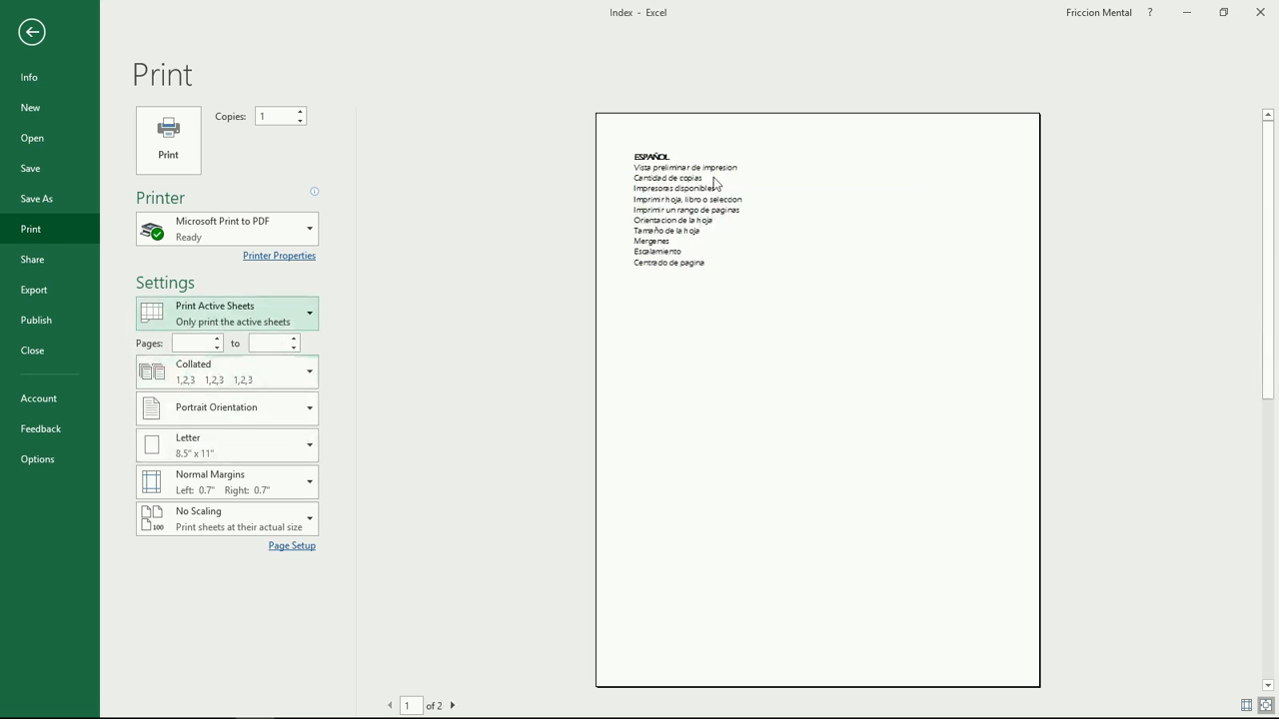
Step: Keep Letter paper size and apply Narrow margins of 0.25" left and right
{"action": "left_click", "coordinate": [262, 452]}
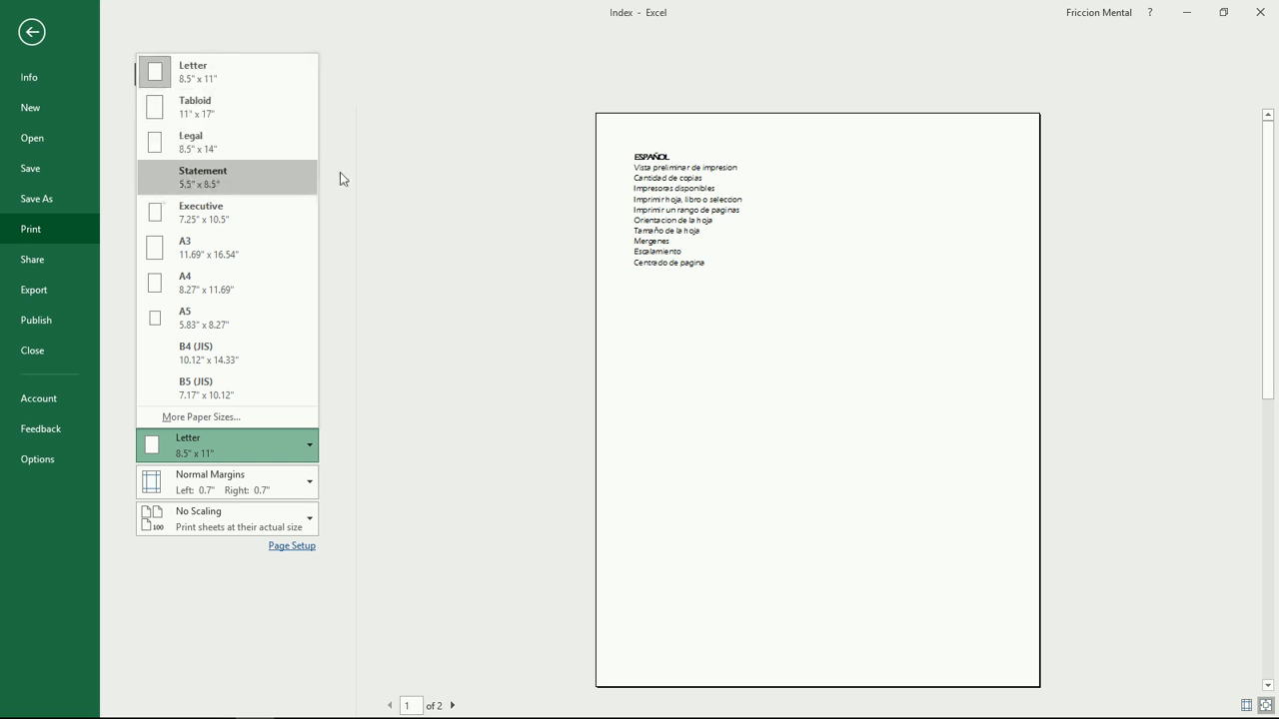
{"action": "left_click", "coordinate": [404, 363]}
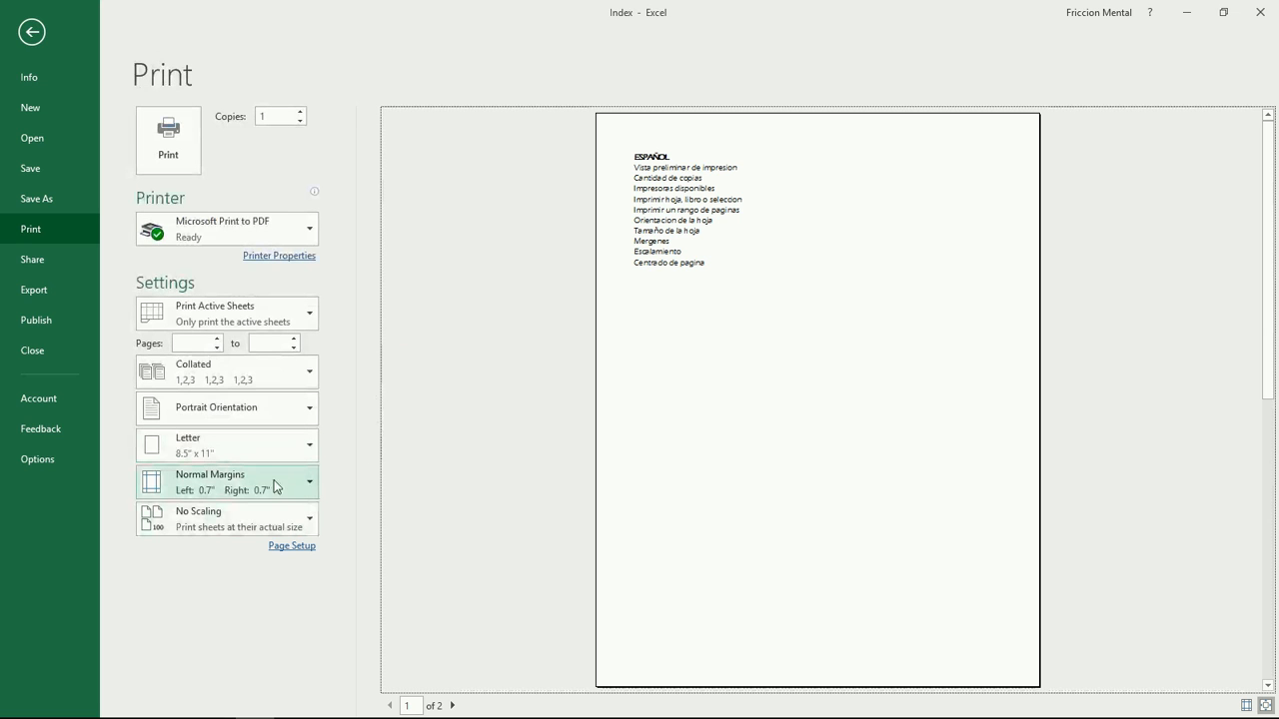
{"action": "left_click", "coordinate": [271, 490]}
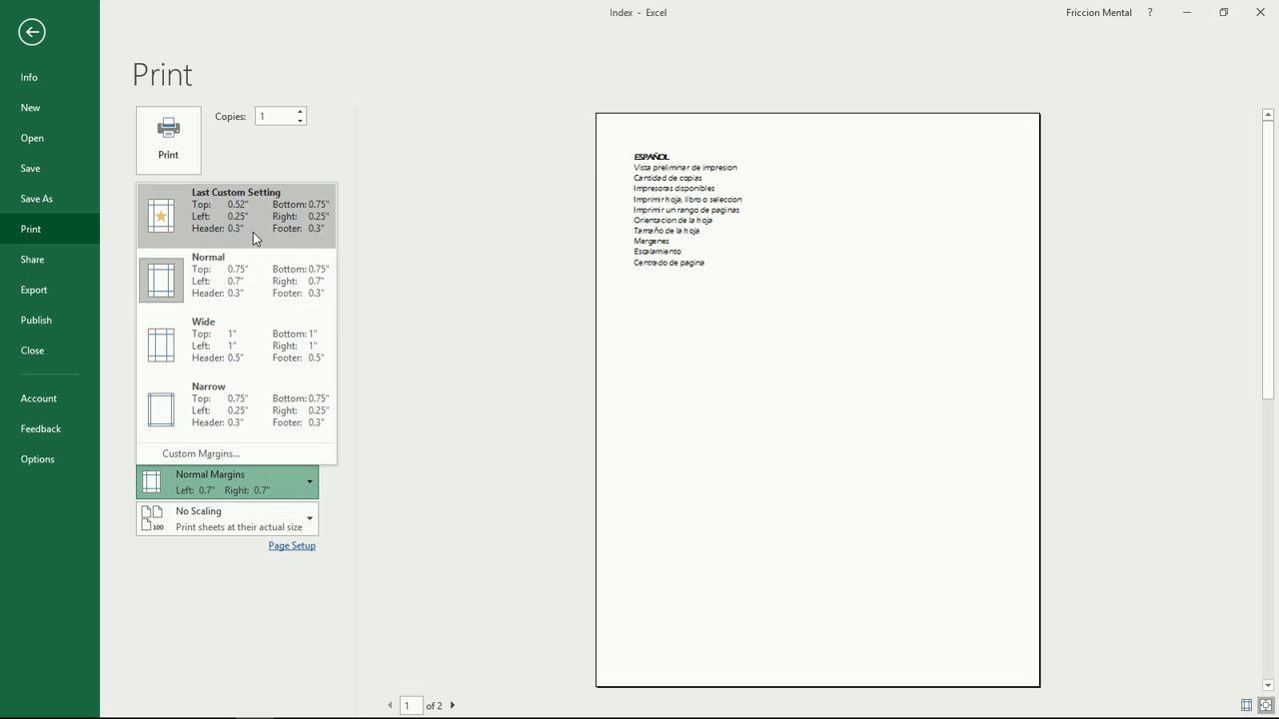
{"action": "left_click", "coordinate": [236, 406]}
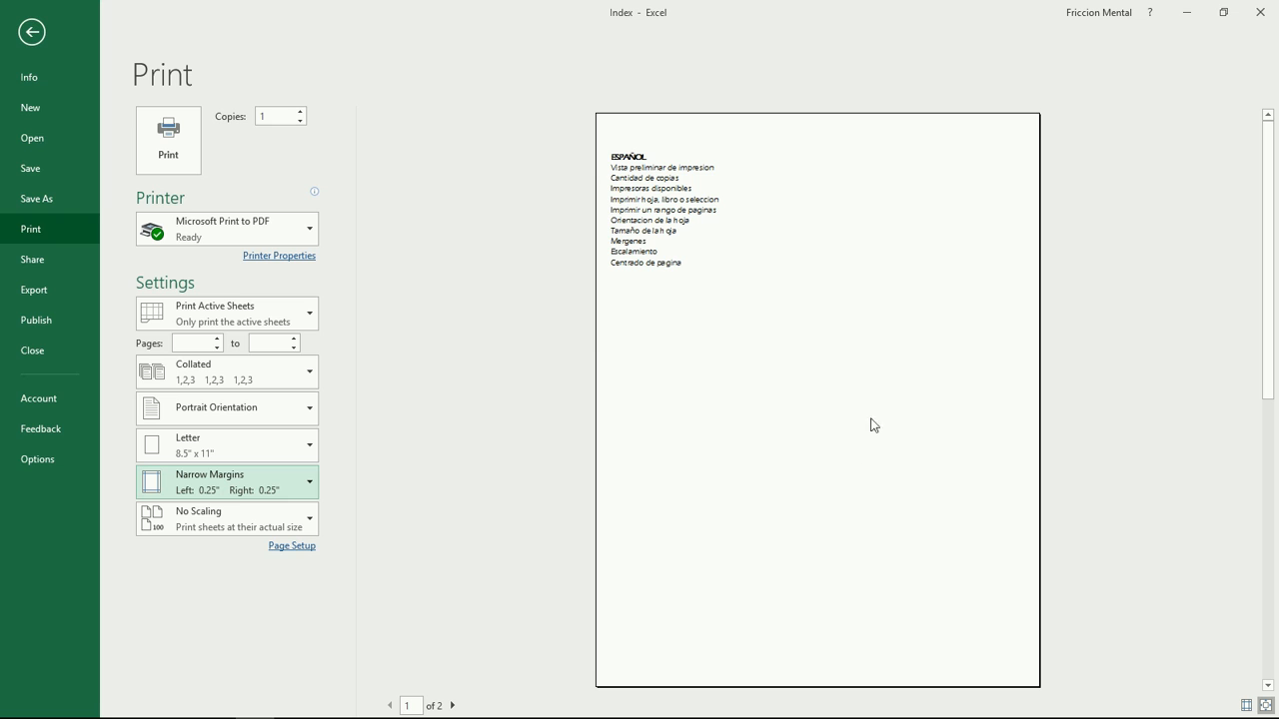
Step: Show the margin guides, drag the top margin higher, then reapply Narrow margins
{"action": "left_click", "coordinate": [1247, 706]}
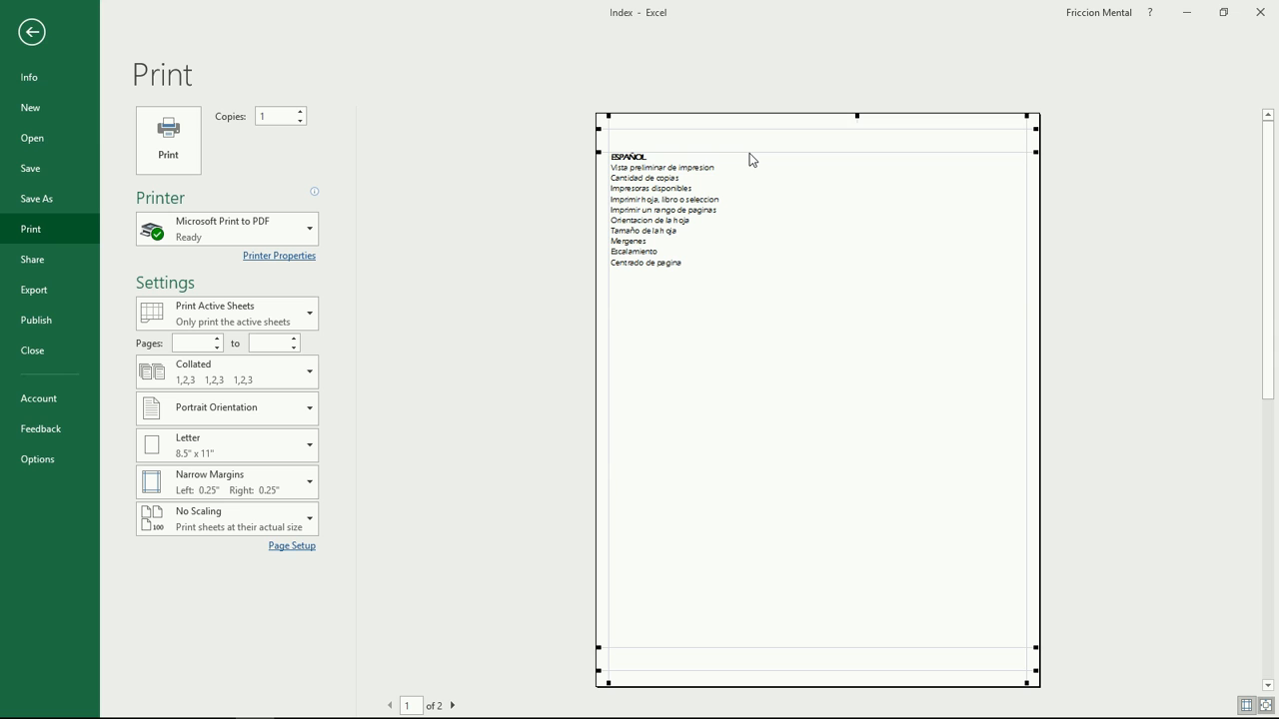
{"action": "left_click_drag", "start_coordinate": [749, 153], "coordinate": [743, 141]}
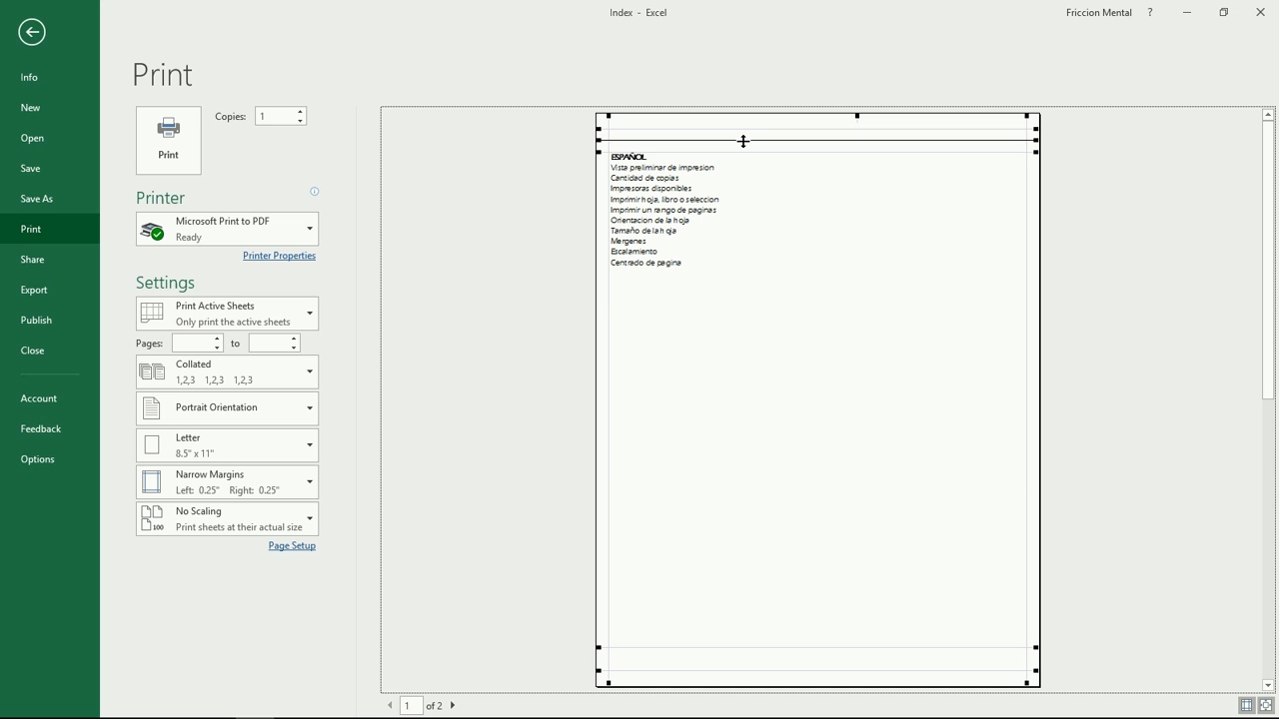
{"action": "left_click_drag", "start_coordinate": [743, 141], "coordinate": [742, 137]}
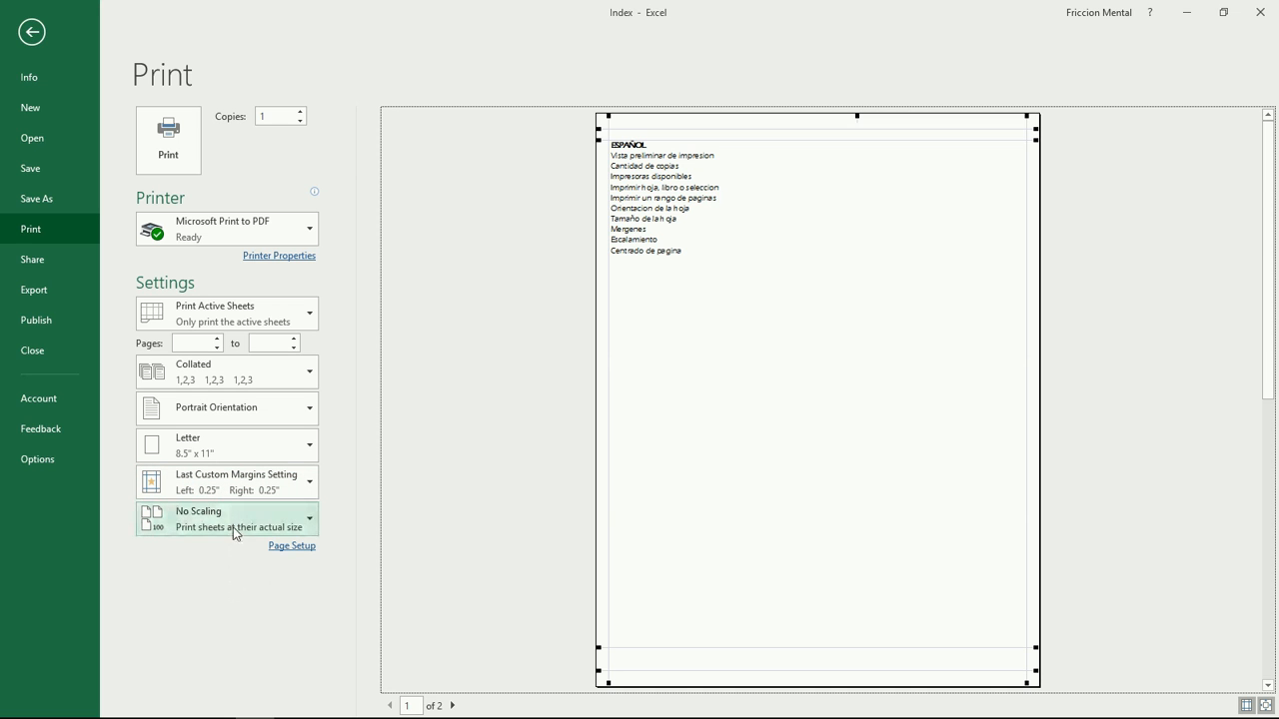
{"action": "left_click", "coordinate": [226, 483]}
{"action": "left_click", "coordinate": [238, 416]}
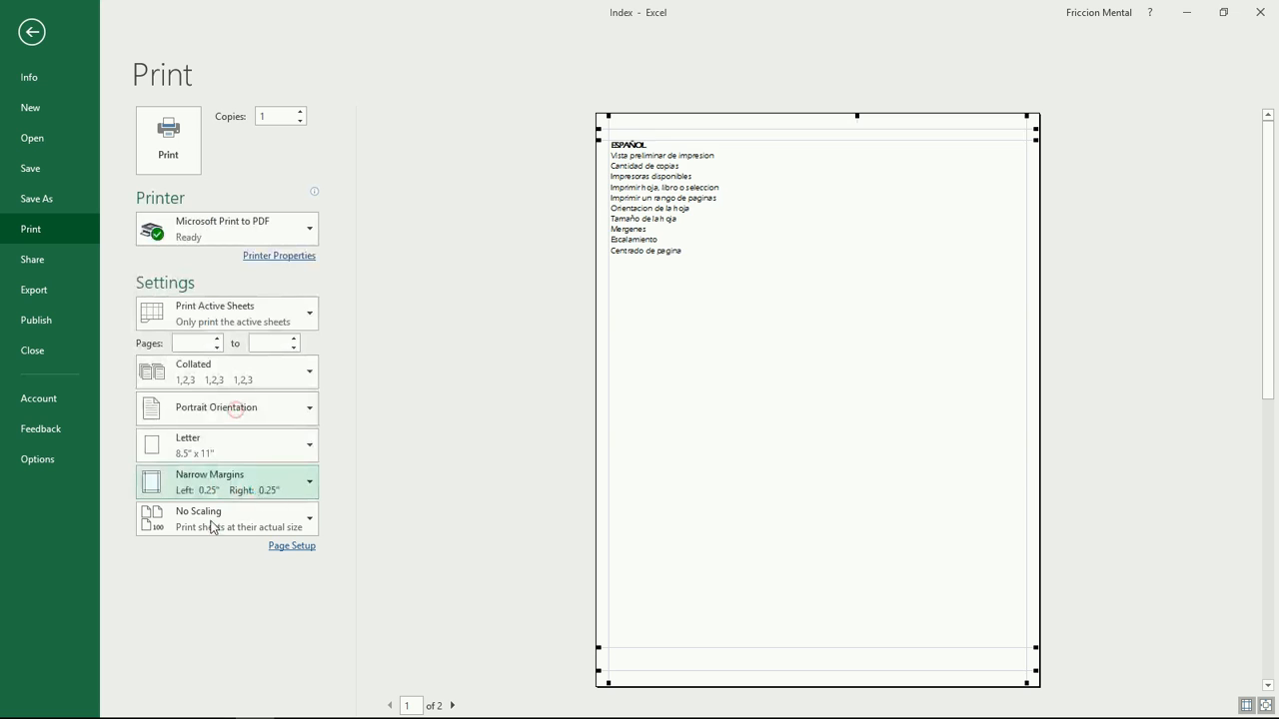
Step: Try Fit Sheet, Fit All Columns, then Fit All Rows on One Page scaling
{"action": "left_click", "coordinate": [211, 528]}
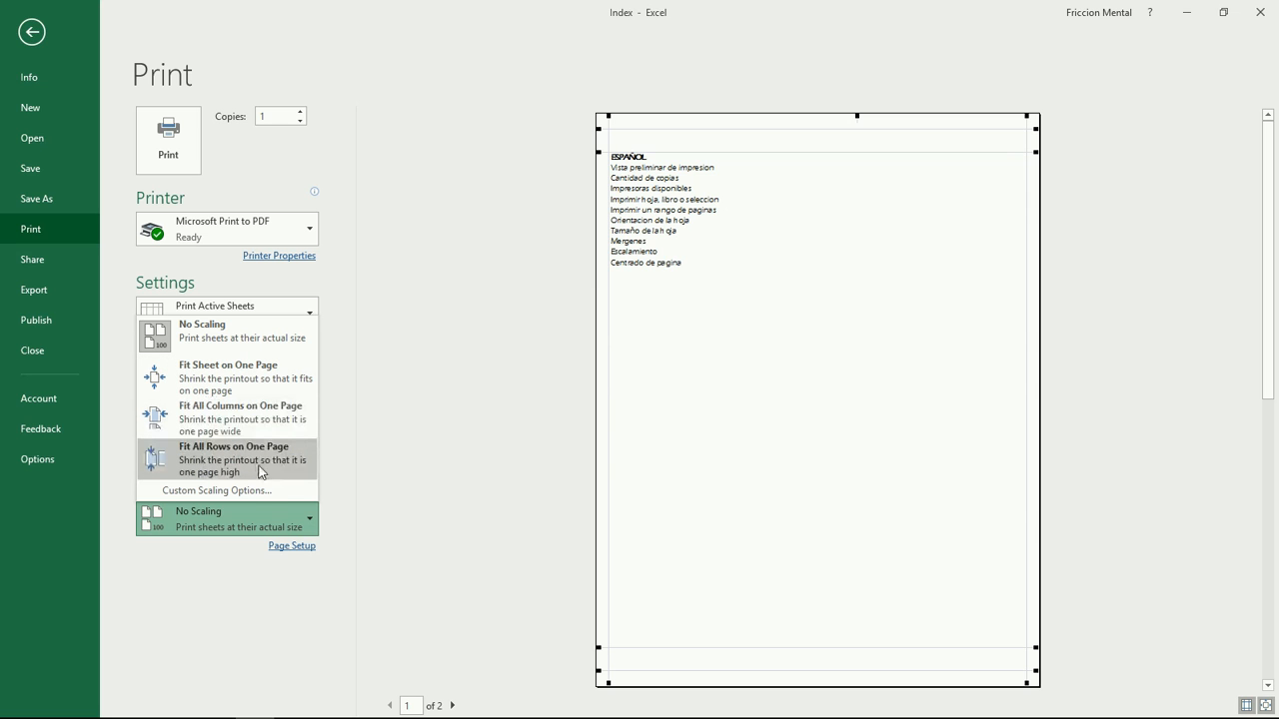
{"action": "left_click", "coordinate": [234, 383]}
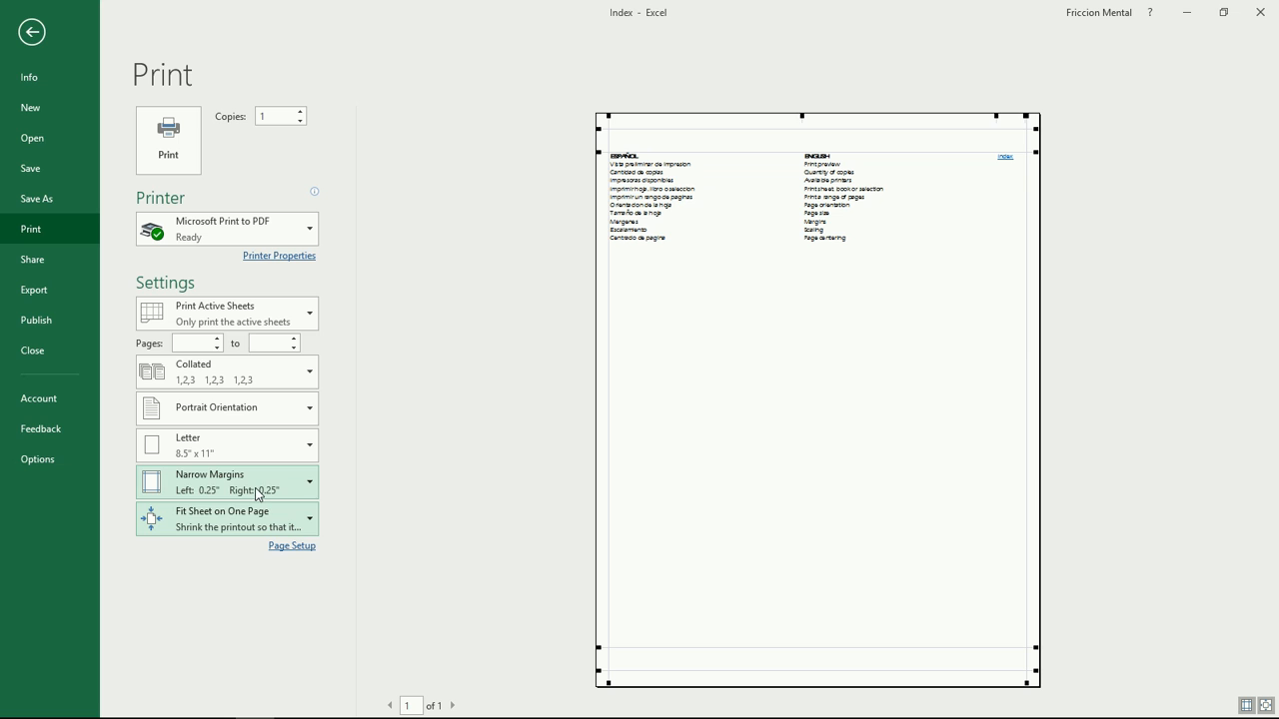
{"action": "left_click", "coordinate": [238, 525]}
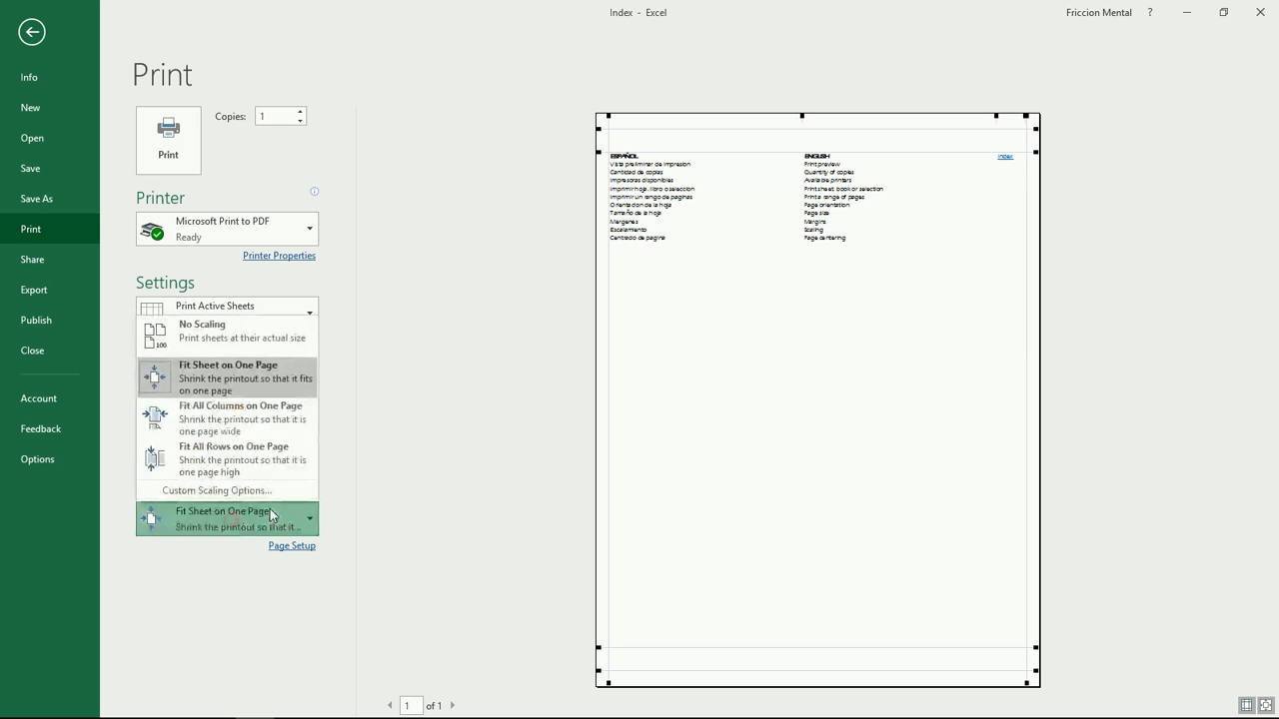
{"action": "left_click", "coordinate": [252, 428]}
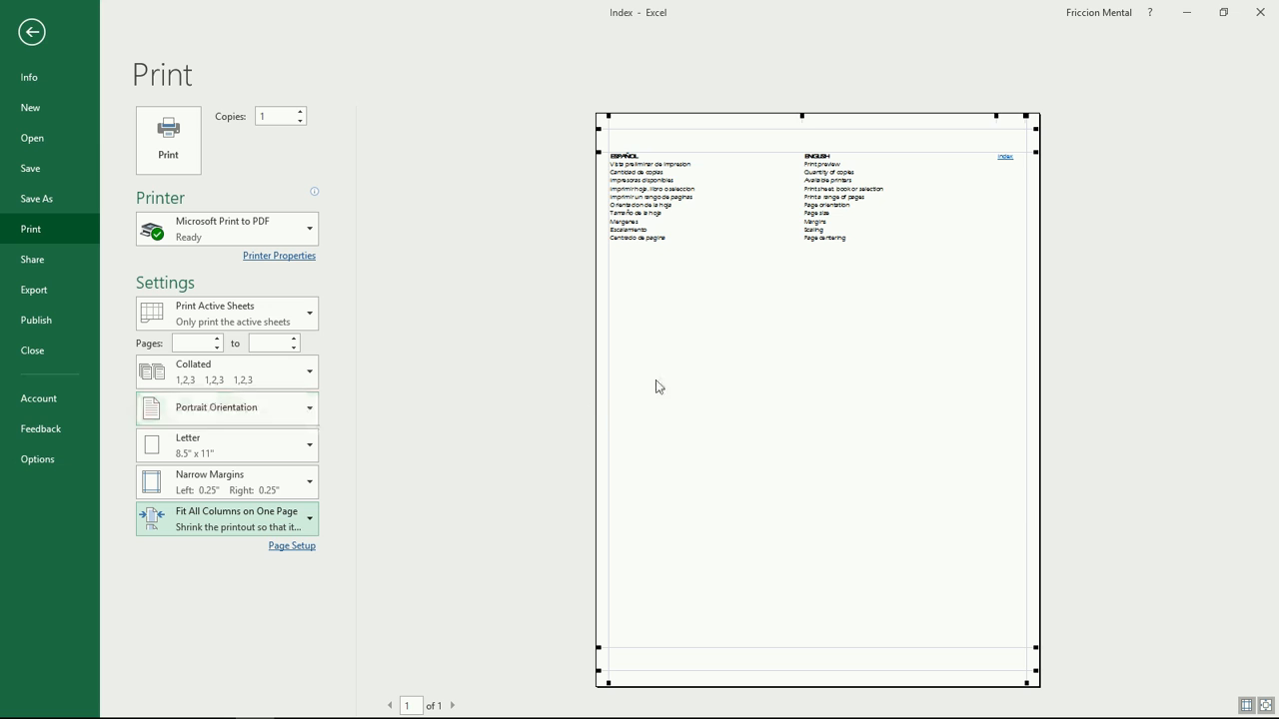
{"action": "left_click", "coordinate": [230, 519]}
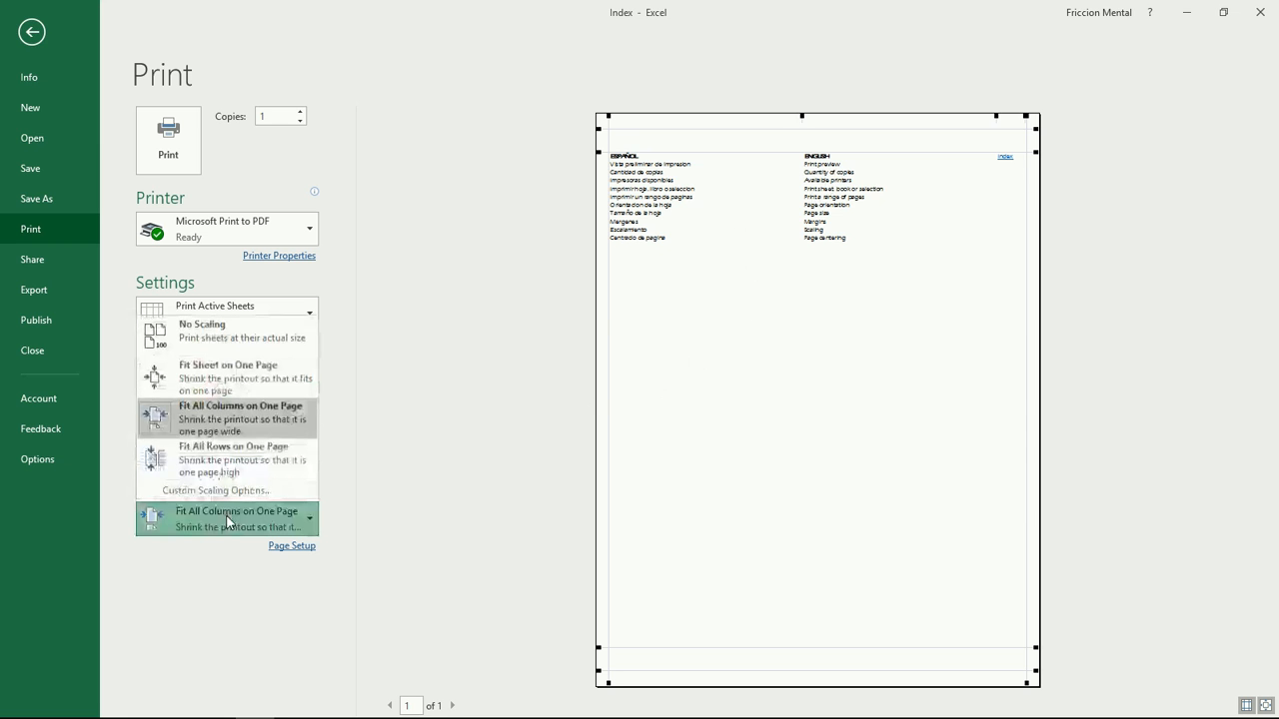
{"action": "left_click", "coordinate": [226, 469]}
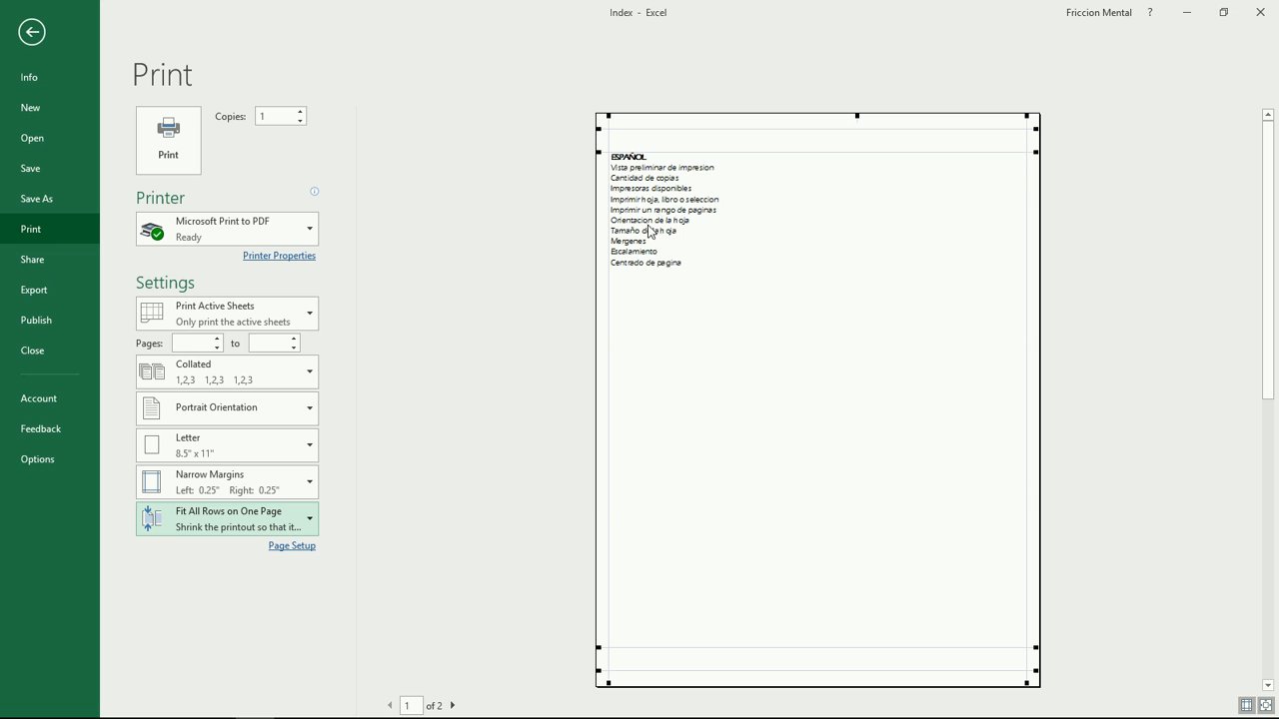
Step: Page through the two-page preview, then set scaling to Fit All Columns on One Page
{"action": "left_click", "coordinate": [453, 706]}
{"action": "left_click", "coordinate": [390, 706]}
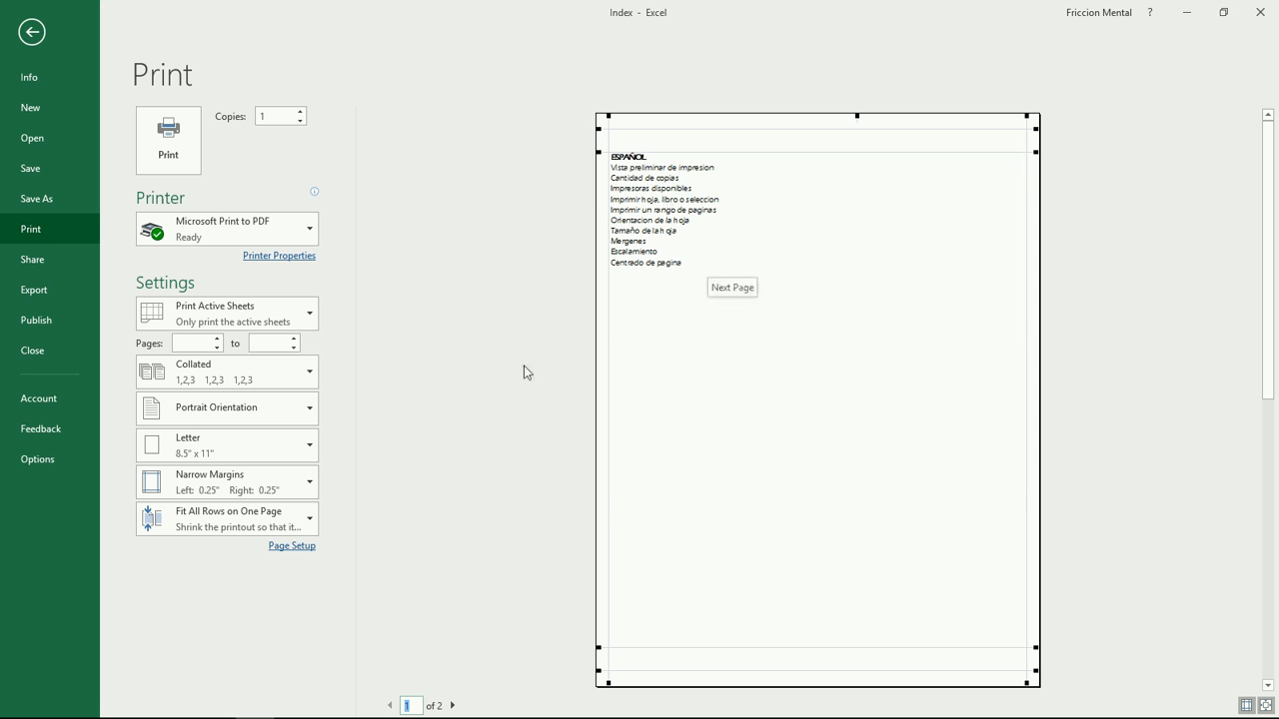
{"action": "left_click", "coordinate": [453, 705]}
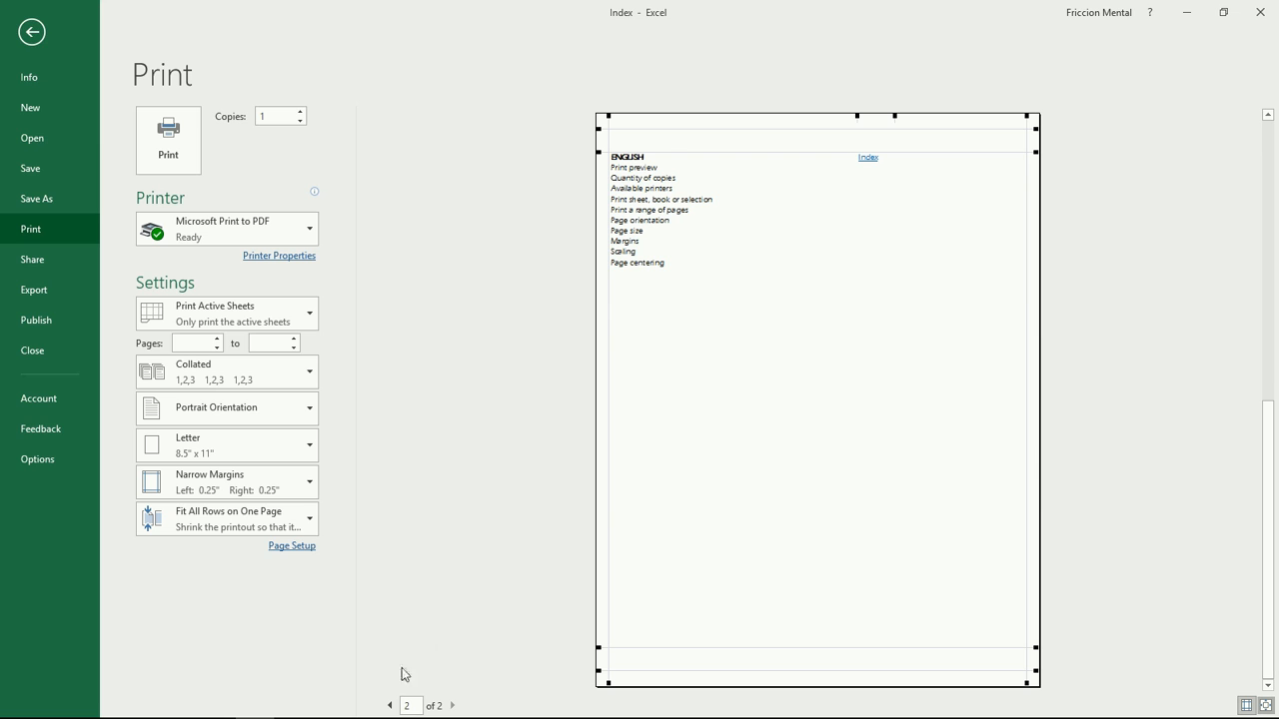
{"action": "left_click", "coordinate": [391, 707]}
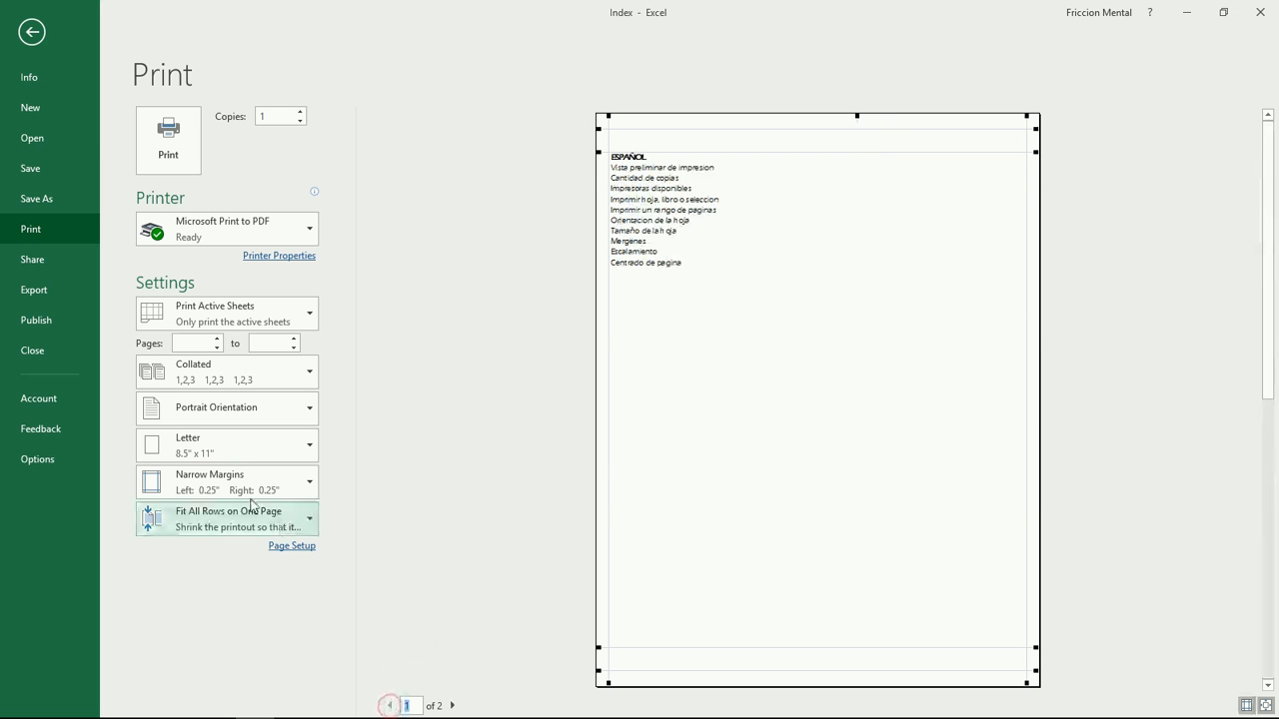
{"action": "left_click", "coordinate": [211, 524]}
{"action": "left_click", "coordinate": [233, 417]}
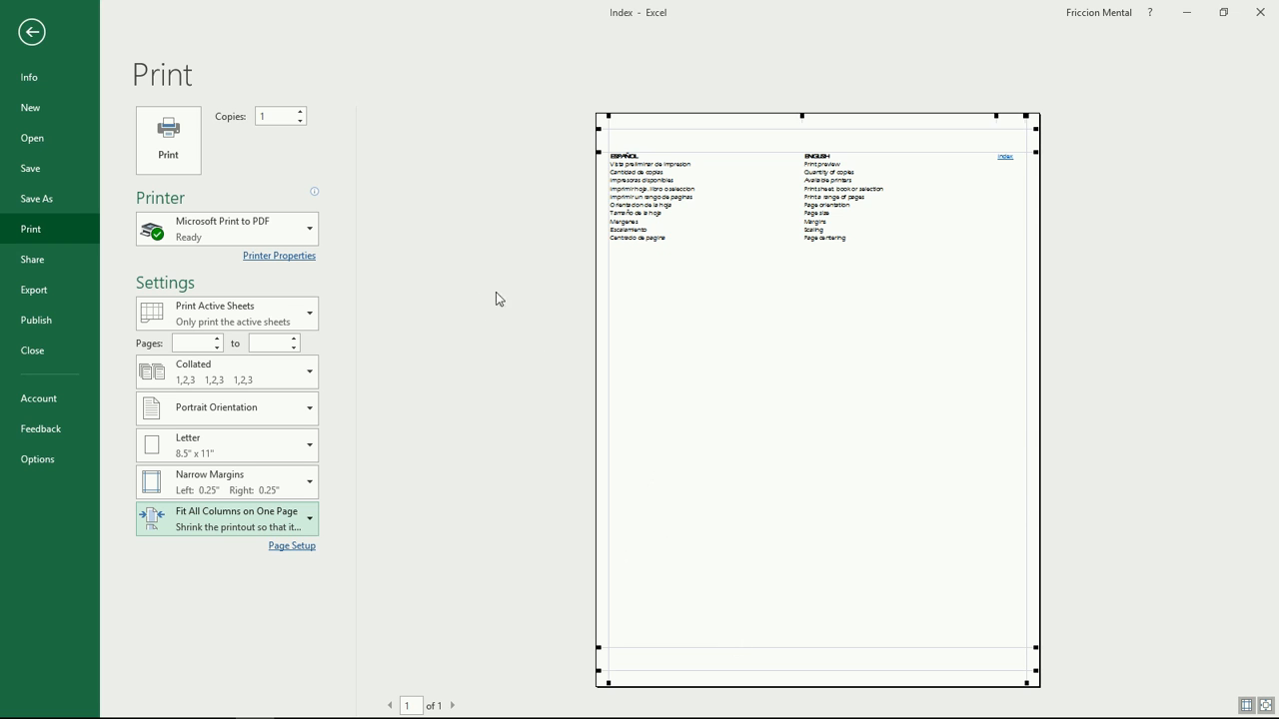
Step: Open the Page Setup dialog and look at the fixed-percentage scaling option
{"action": "left_click", "coordinate": [292, 546]}
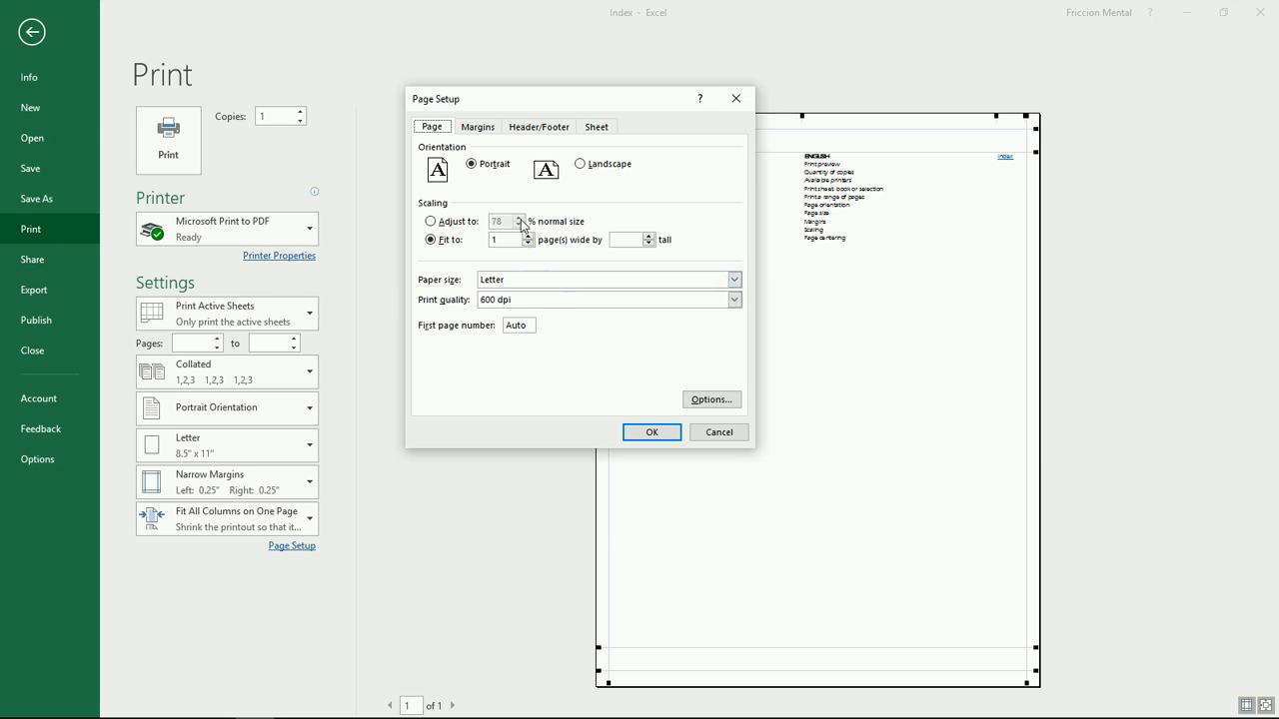
{"action": "left_click", "coordinate": [431, 222]}
Step: In Page Setup's margin settings, tick Center on page Horizontally and confirm with OK
{"action": "left_click", "coordinate": [475, 130]}
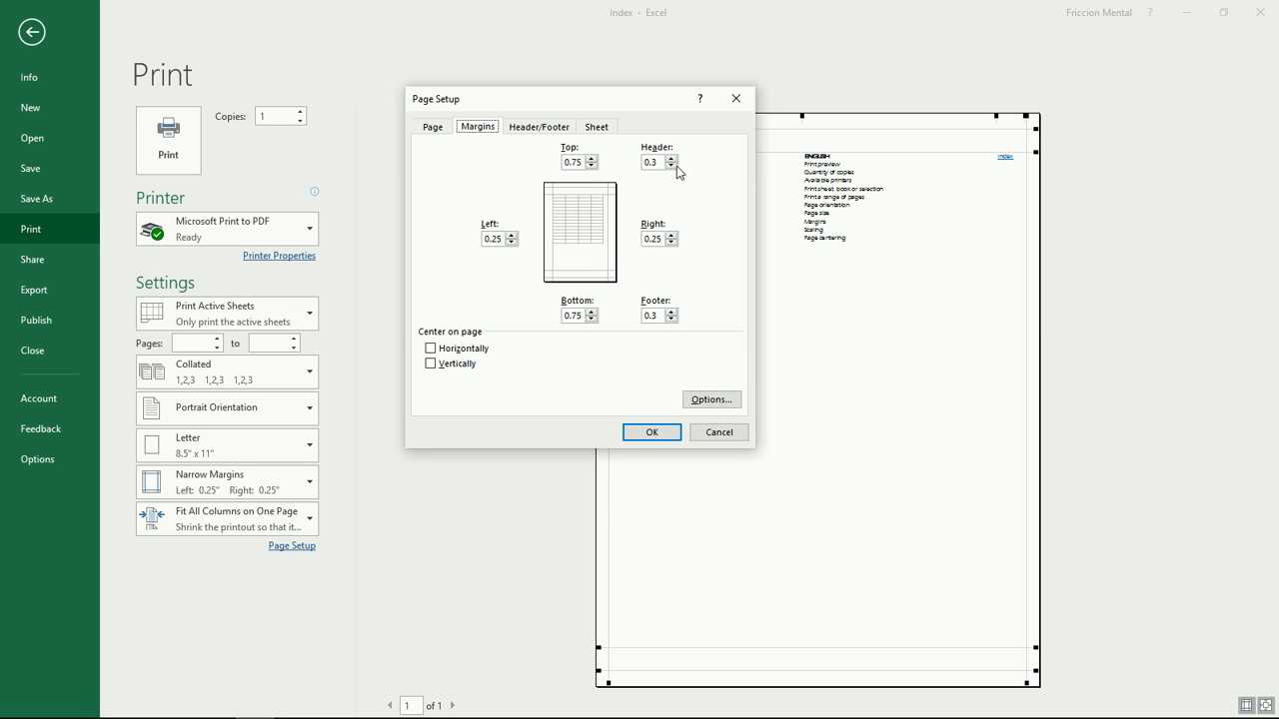
{"action": "left_click", "coordinate": [432, 350]}
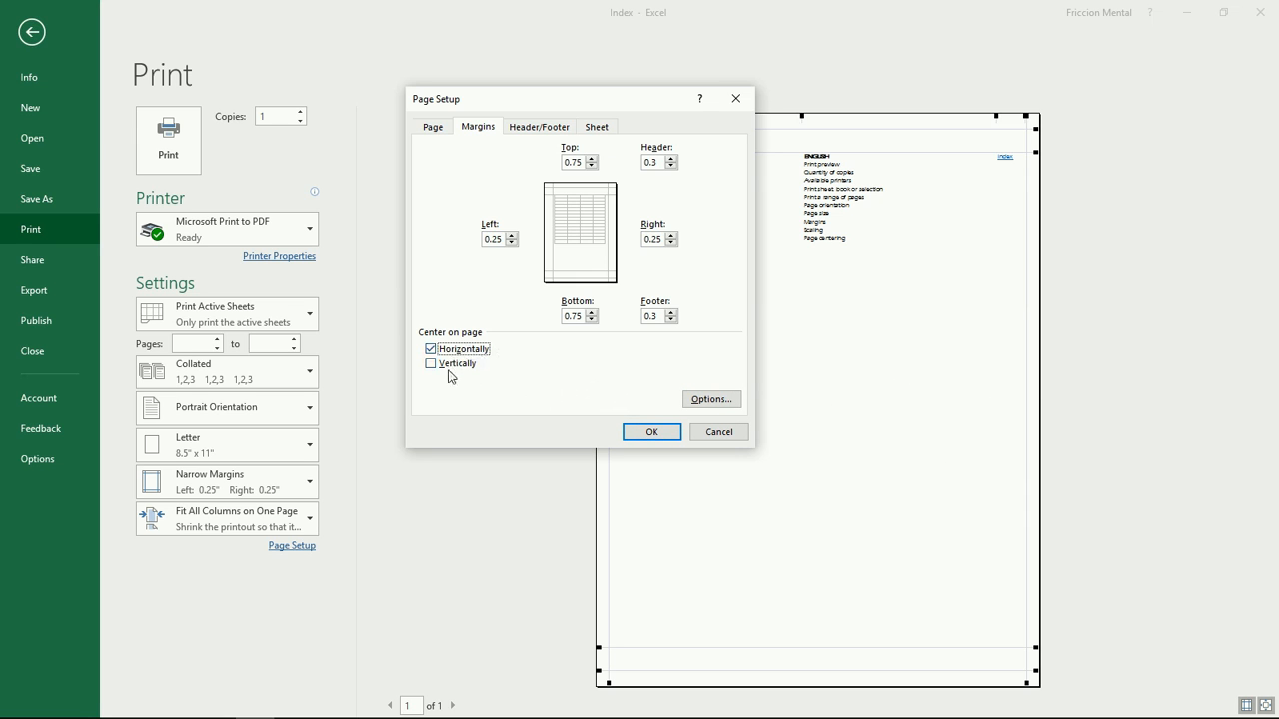
{"action": "left_click", "coordinate": [662, 435]}
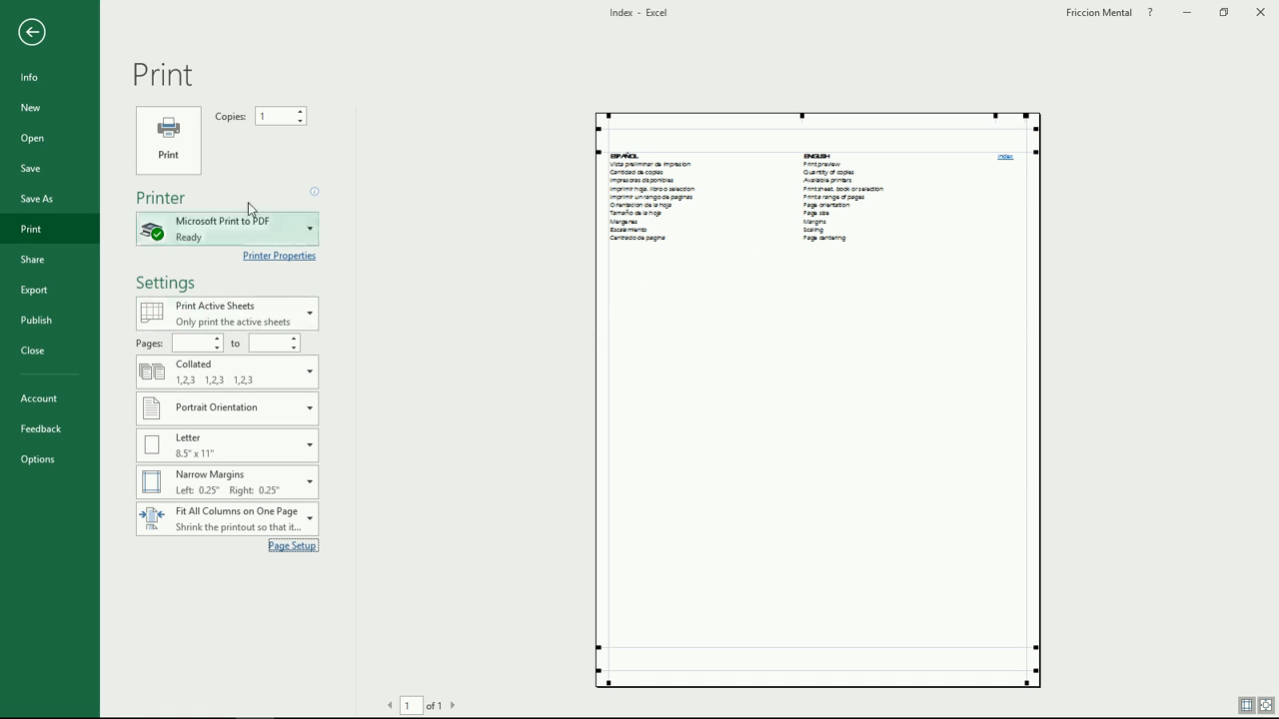
Step: Print sheet 14 to example.pdf on the Desktop using Microsoft Print to PDF
{"action": "left_click", "coordinate": [180, 163]}
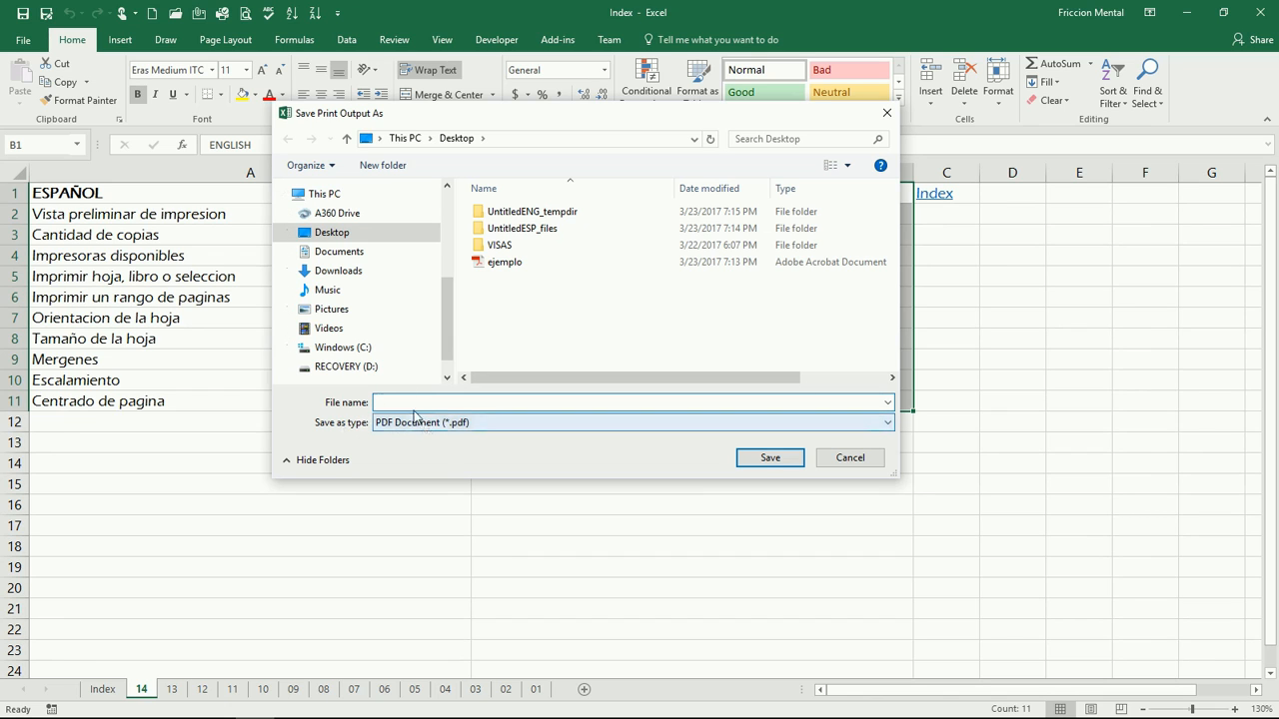
{"action": "left_click", "coordinate": [397, 230]}
{"action": "left_click", "coordinate": [503, 402]}
{"action": "type", "text": "example"}
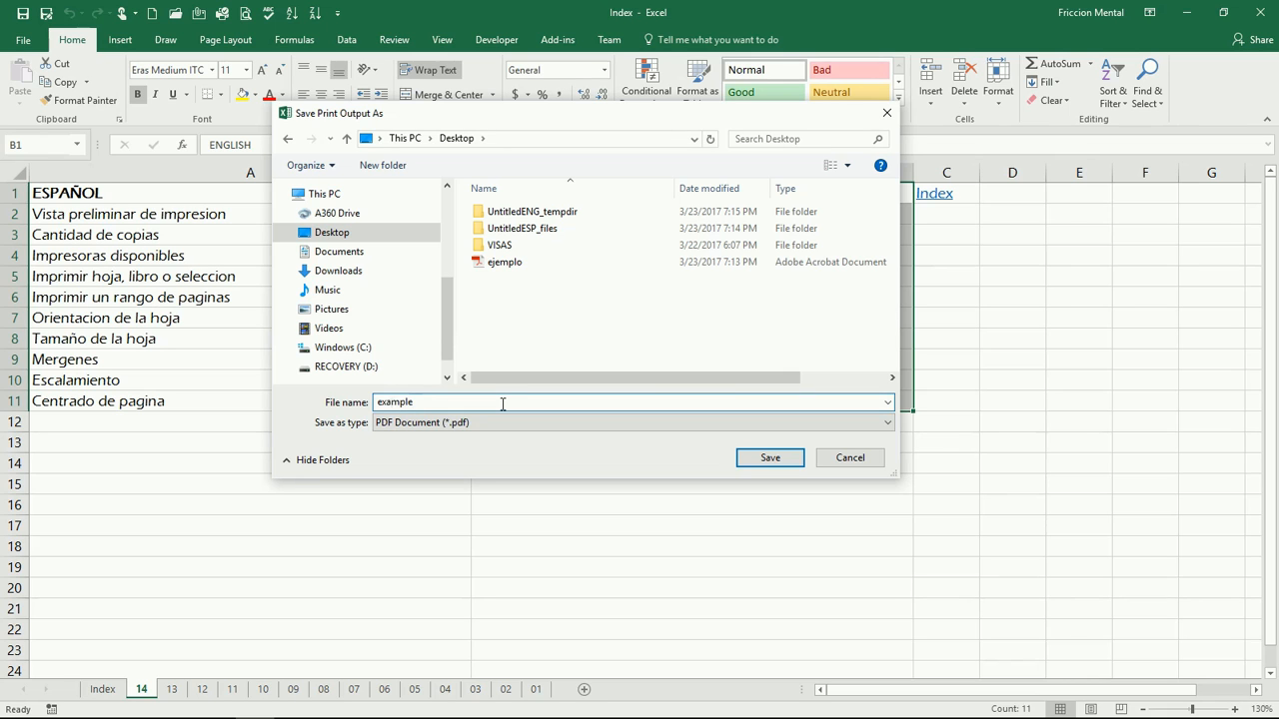
{"action": "key", "text": "Return"}
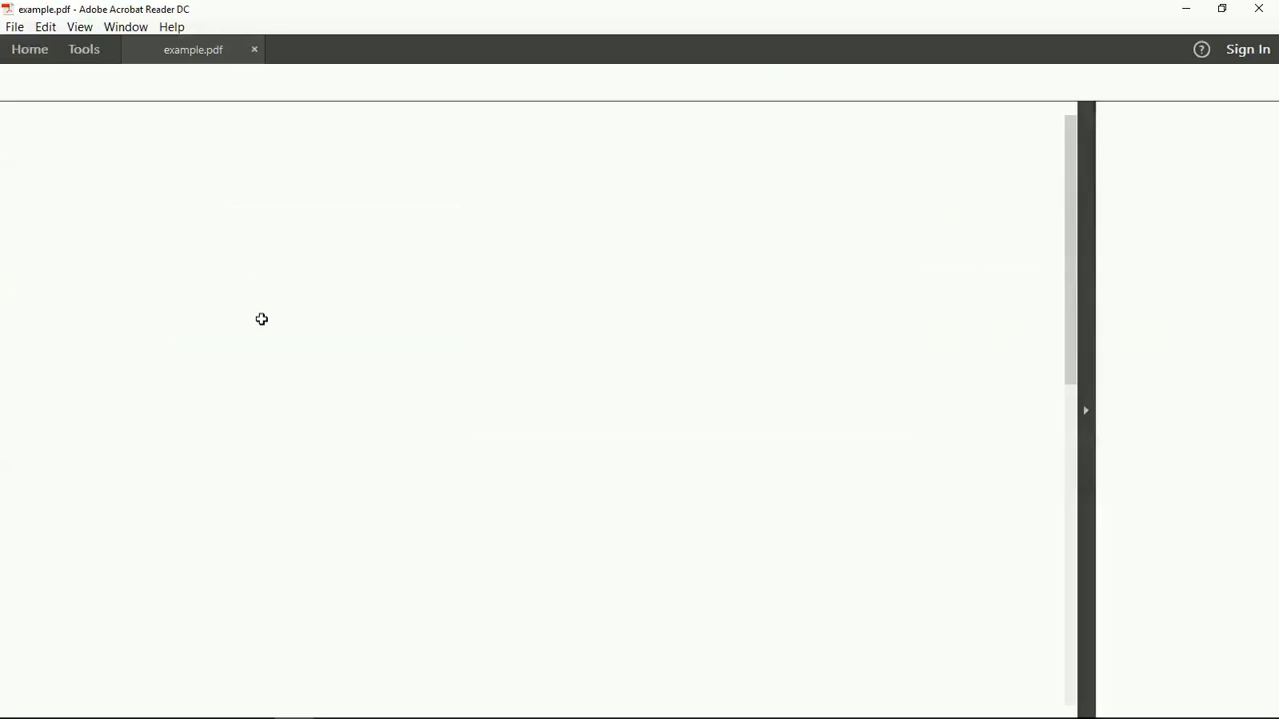
Step: Check example.pdf in Acrobat Reader for both lists side by side, then close it
{"action": "scroll", "coordinate": [300, 375], "scroll_direction": "down", "scroll_amount": 5}
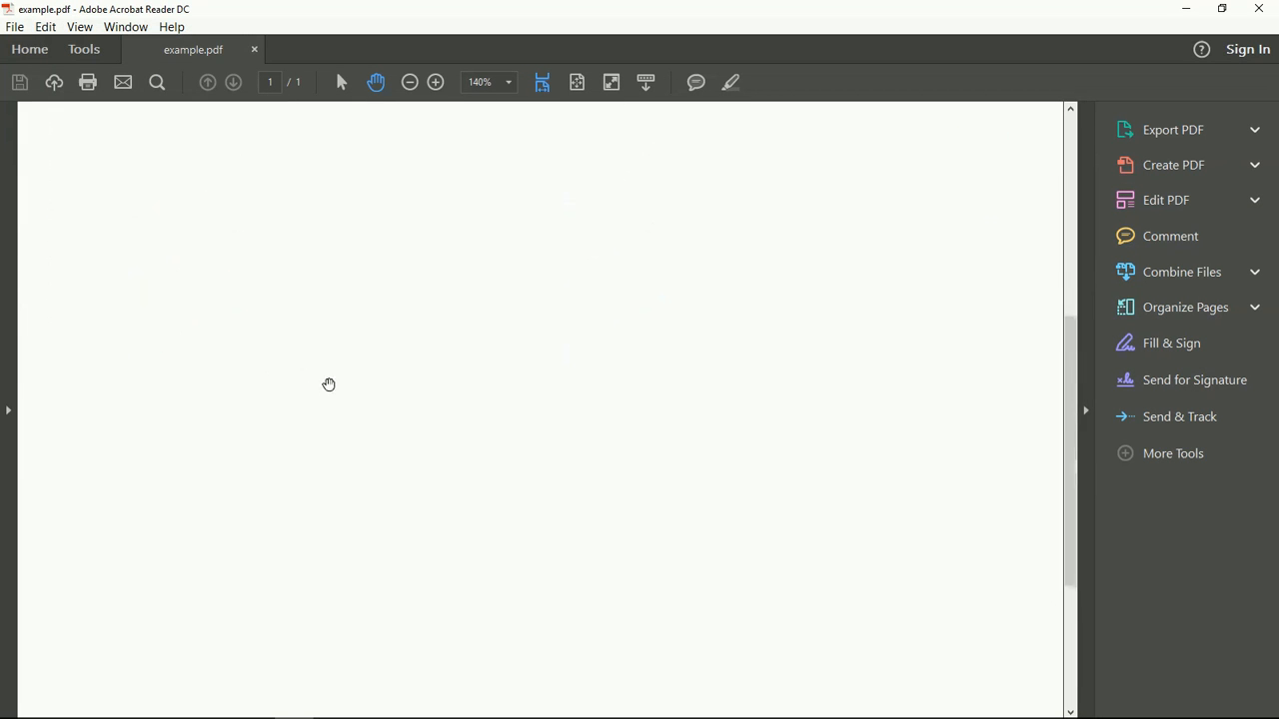
{"action": "scroll", "coordinate": [334, 395], "scroll_direction": "up", "scroll_amount": 5}
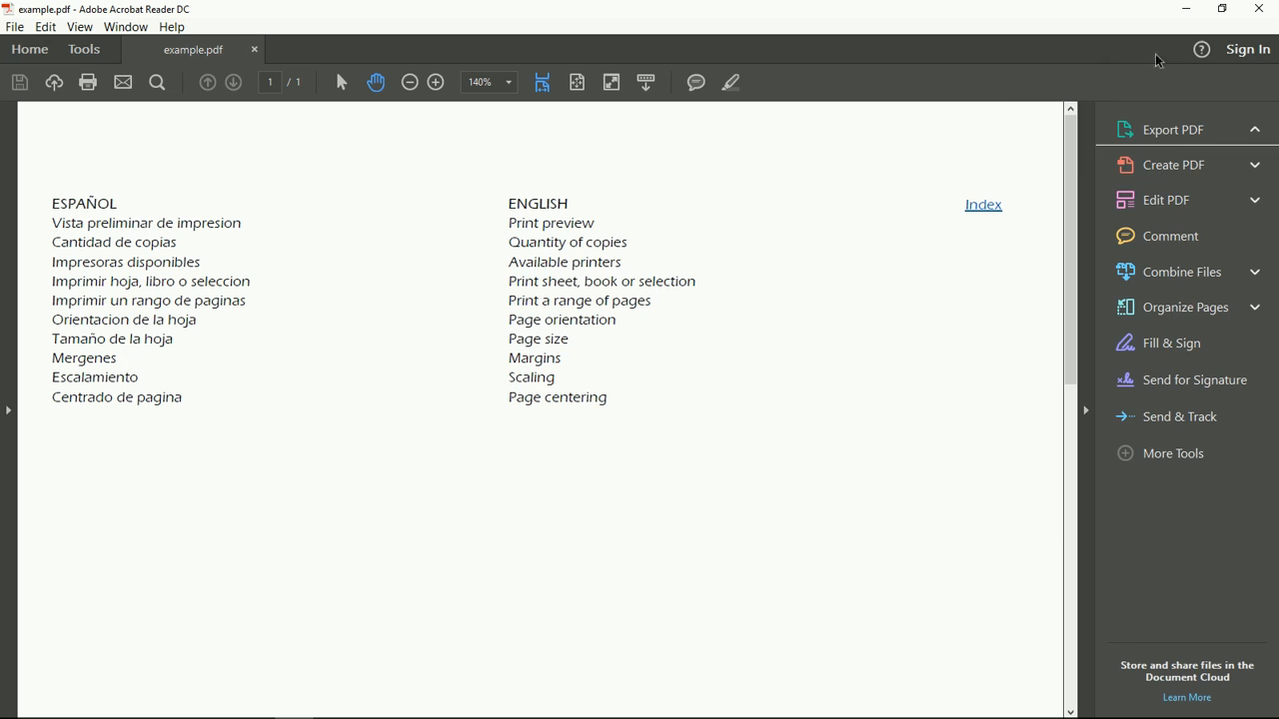
{"action": "left_click", "coordinate": [1261, 9]}
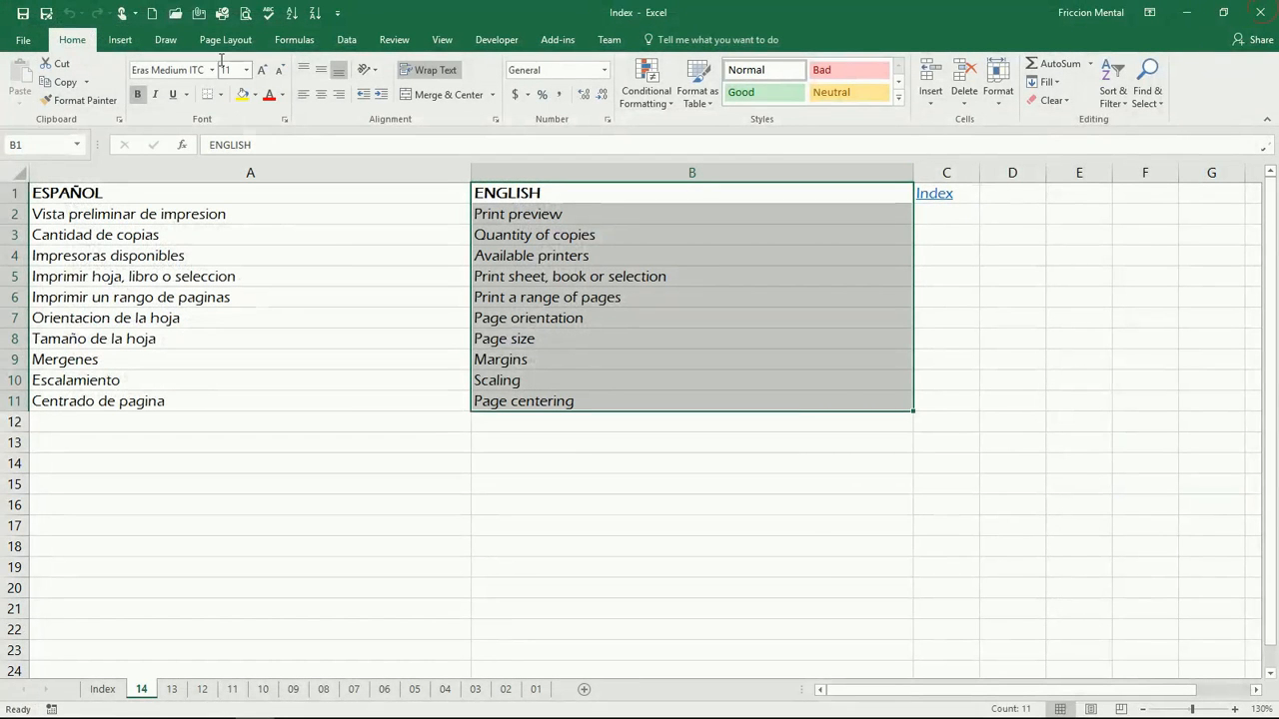
{"action": "left_click", "coordinate": [246, 14]}
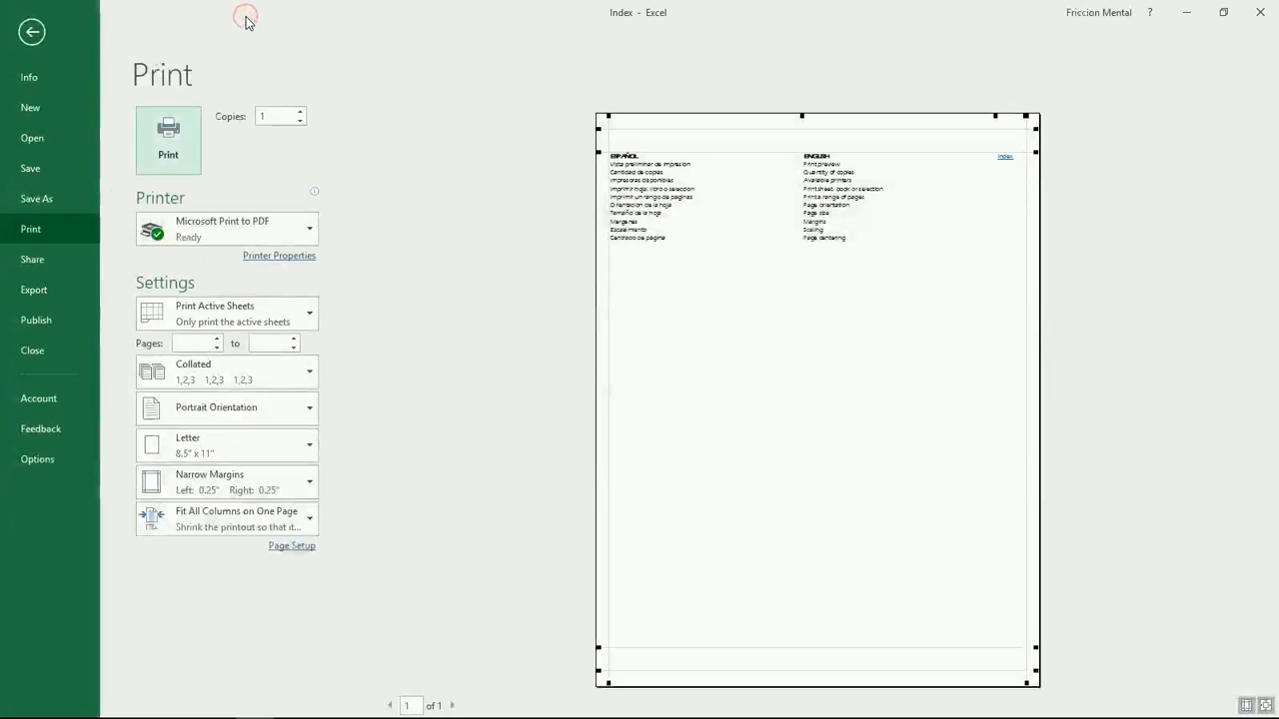
{"action": "left_click", "coordinate": [258, 322]}
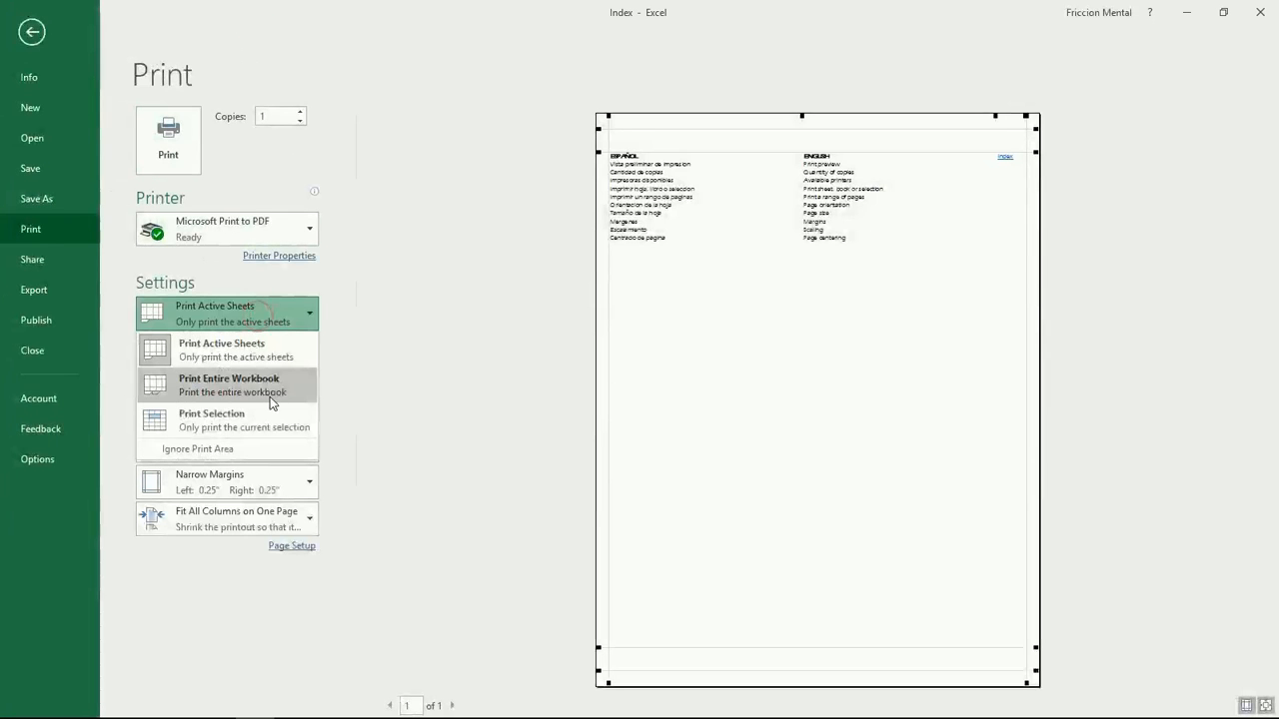
{"action": "left_click", "coordinate": [32, 32]}
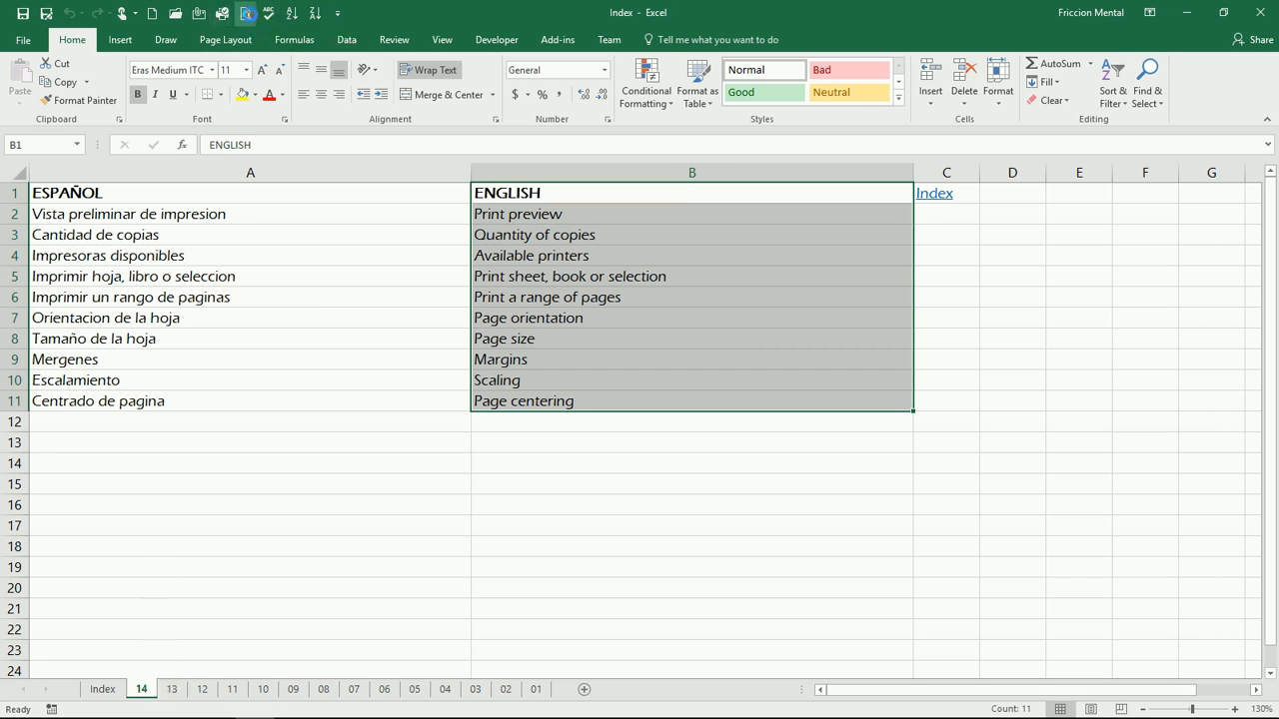
{"action": "left_click", "coordinate": [247, 13]}
{"action": "left_click", "coordinate": [235, 322]}
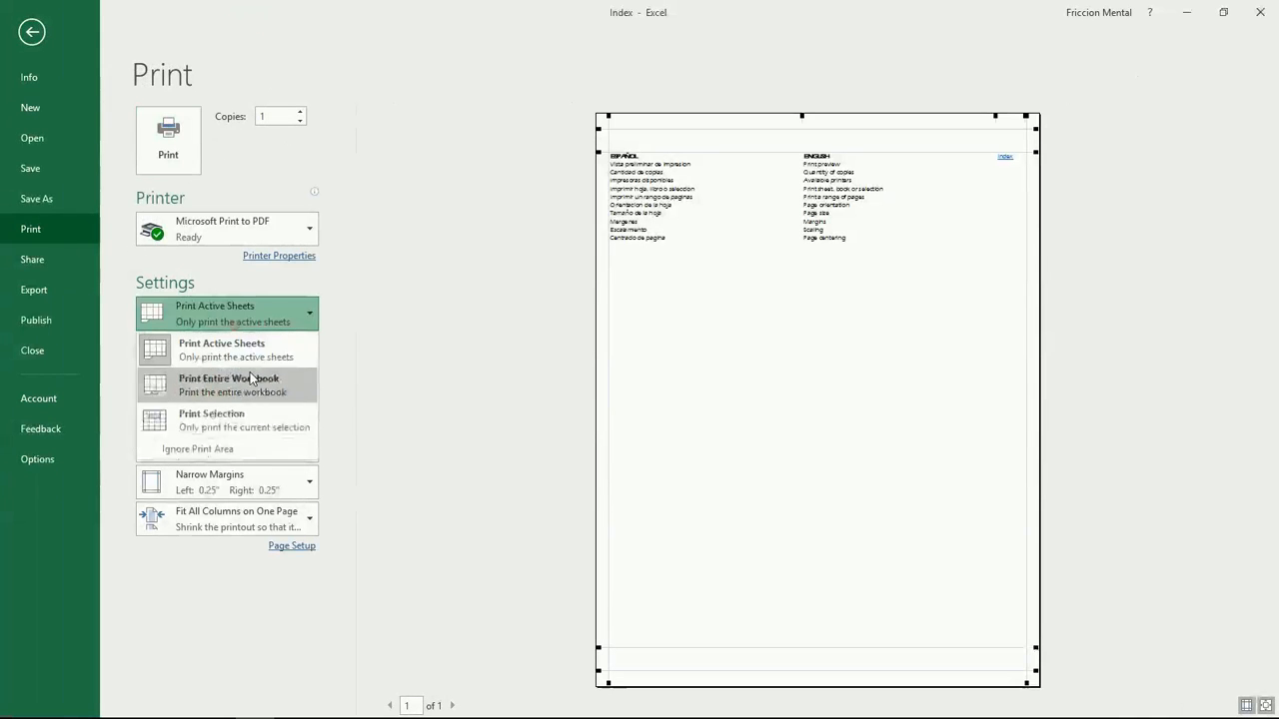
{"action": "left_click", "coordinate": [255, 383]}
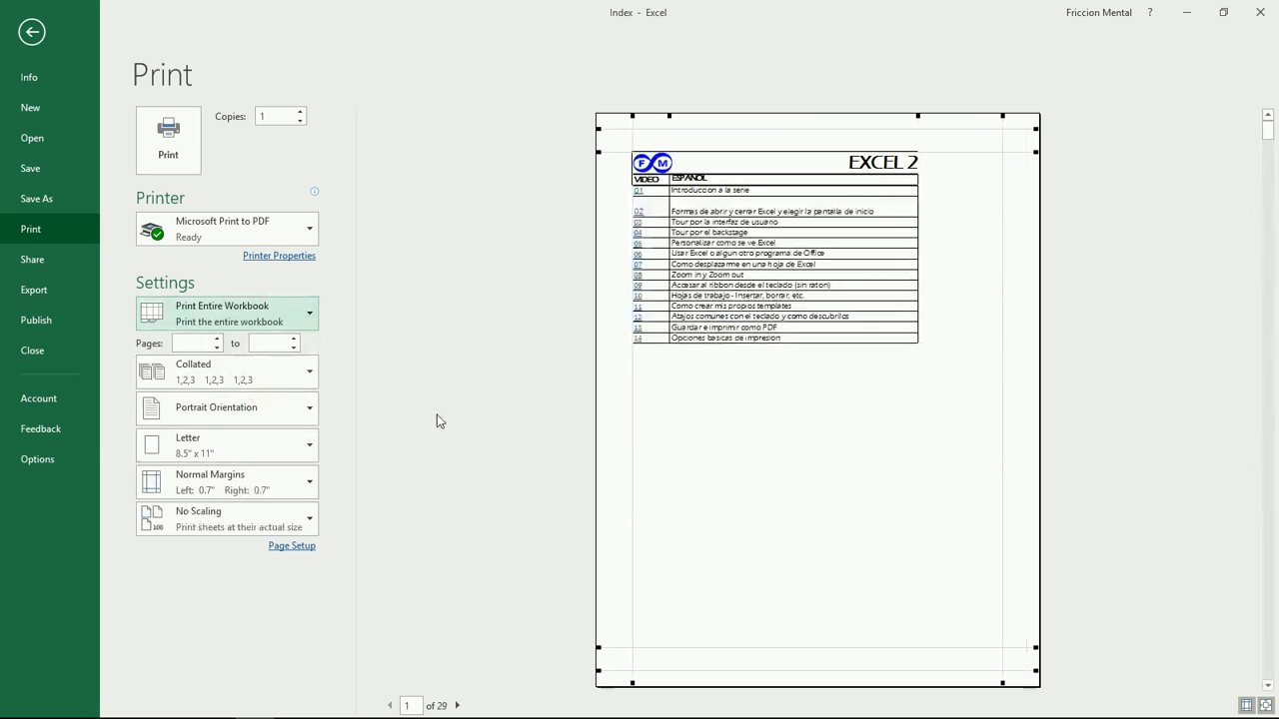
{"action": "left_click", "coordinate": [458, 706]}
{"action": "left_click", "coordinate": [459, 707]}
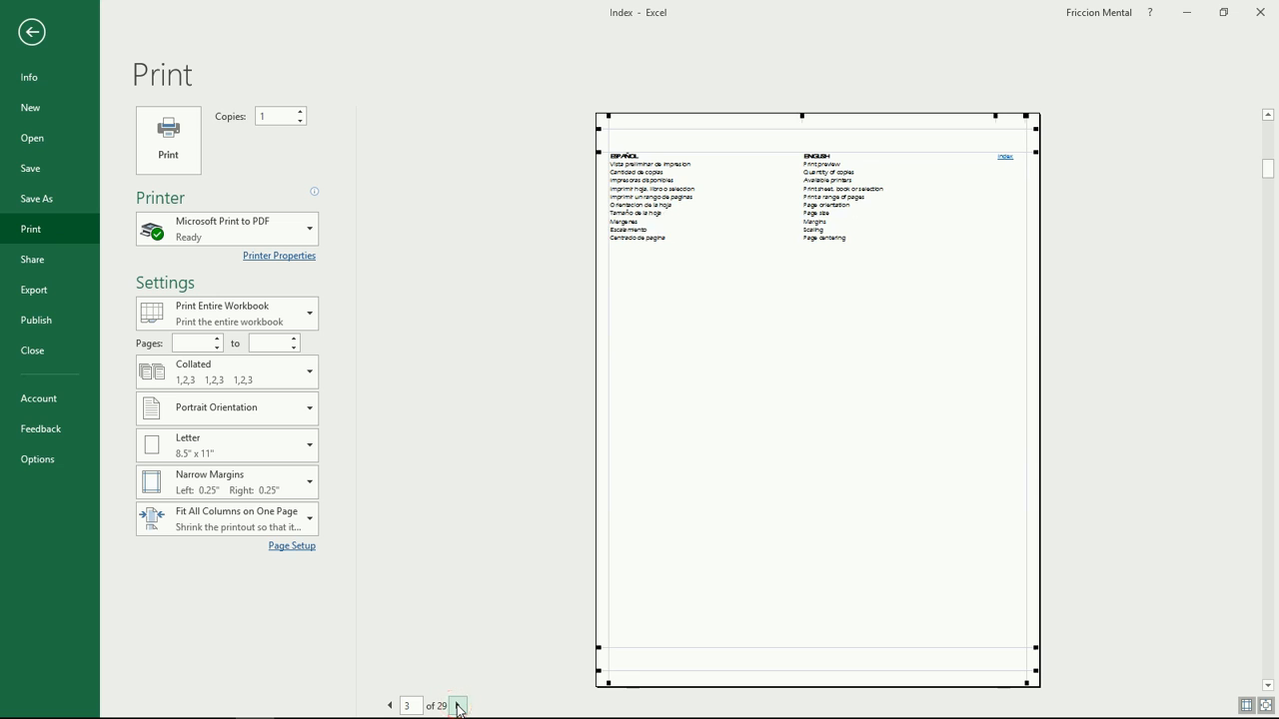
{"action": "left_click", "coordinate": [459, 706]}
{"action": "left_click", "coordinate": [458, 706]}
{"action": "left_click", "coordinate": [389, 705]}
{"action": "left_click", "coordinate": [390, 705]}
{"action": "left_click", "coordinate": [389, 705]}
{"action": "left_click", "coordinate": [389, 706]}
{"action": "left_click", "coordinate": [31, 32]}
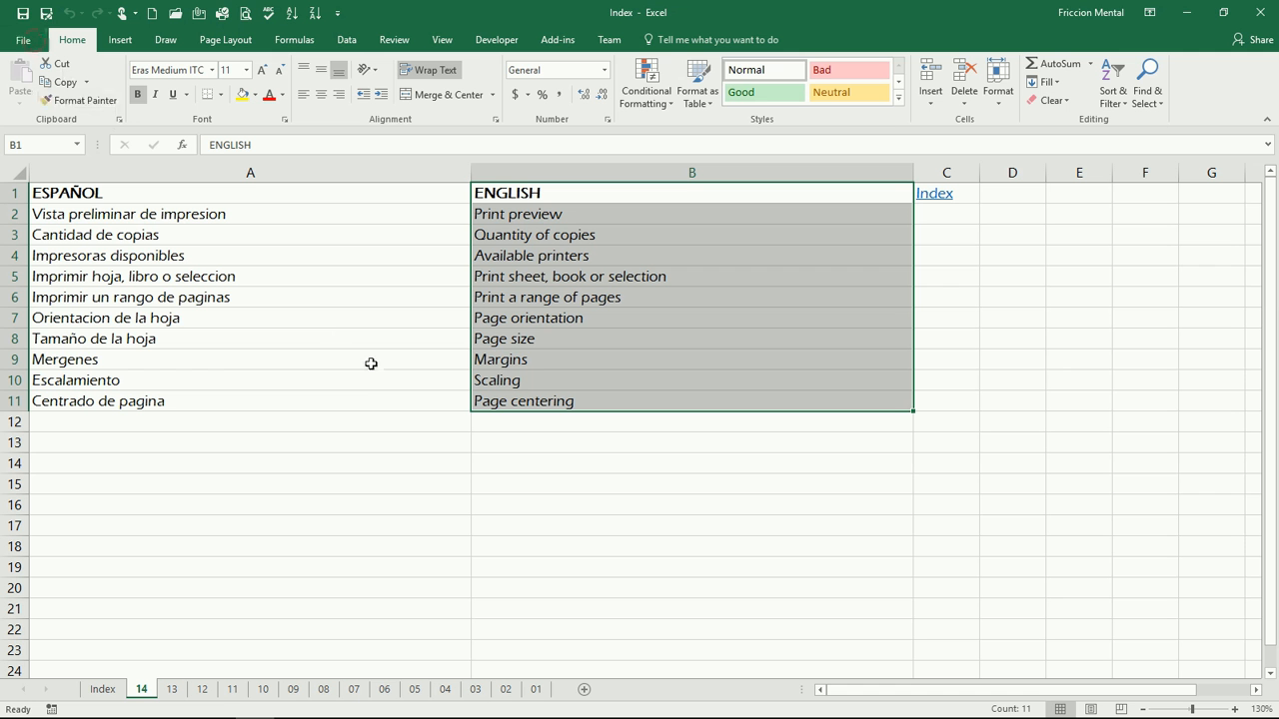
Step: Group the sheets from Index to 01, then release the group by switching to sheet 14
{"action": "left_click", "coordinate": [100, 691]}
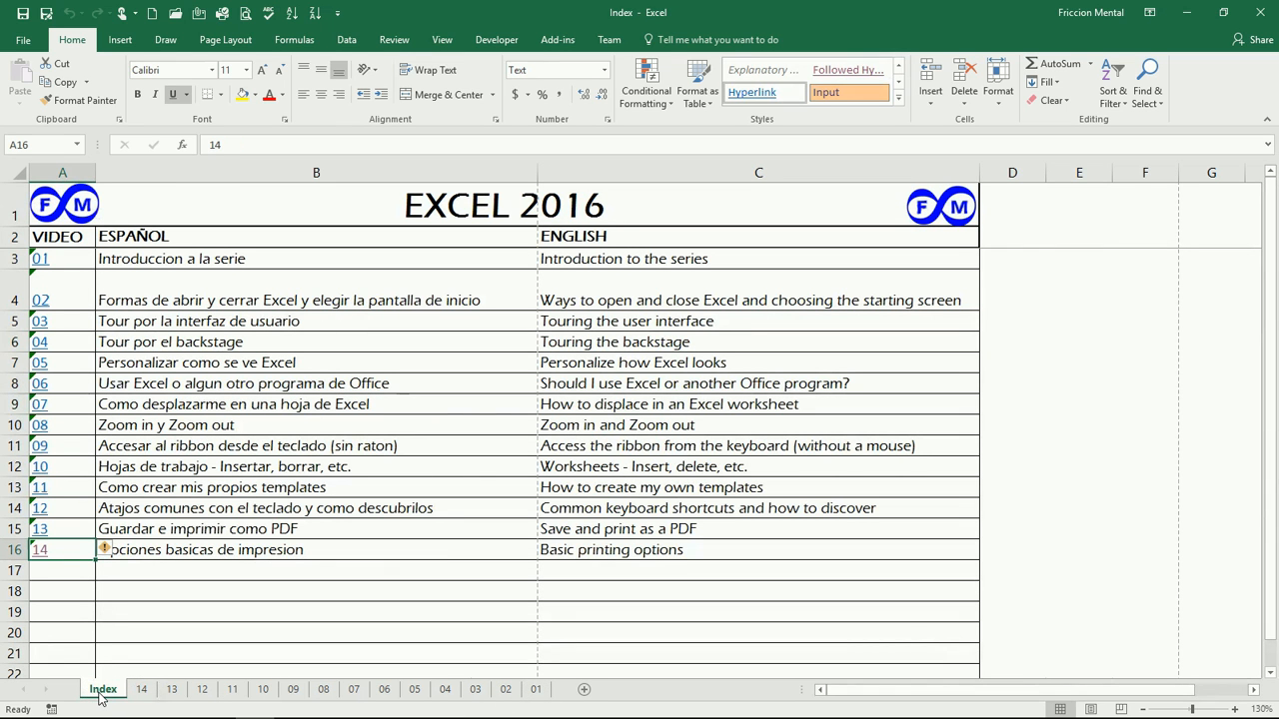
{"action": "left_click", "coordinate": [536, 691], "text": "shift"}
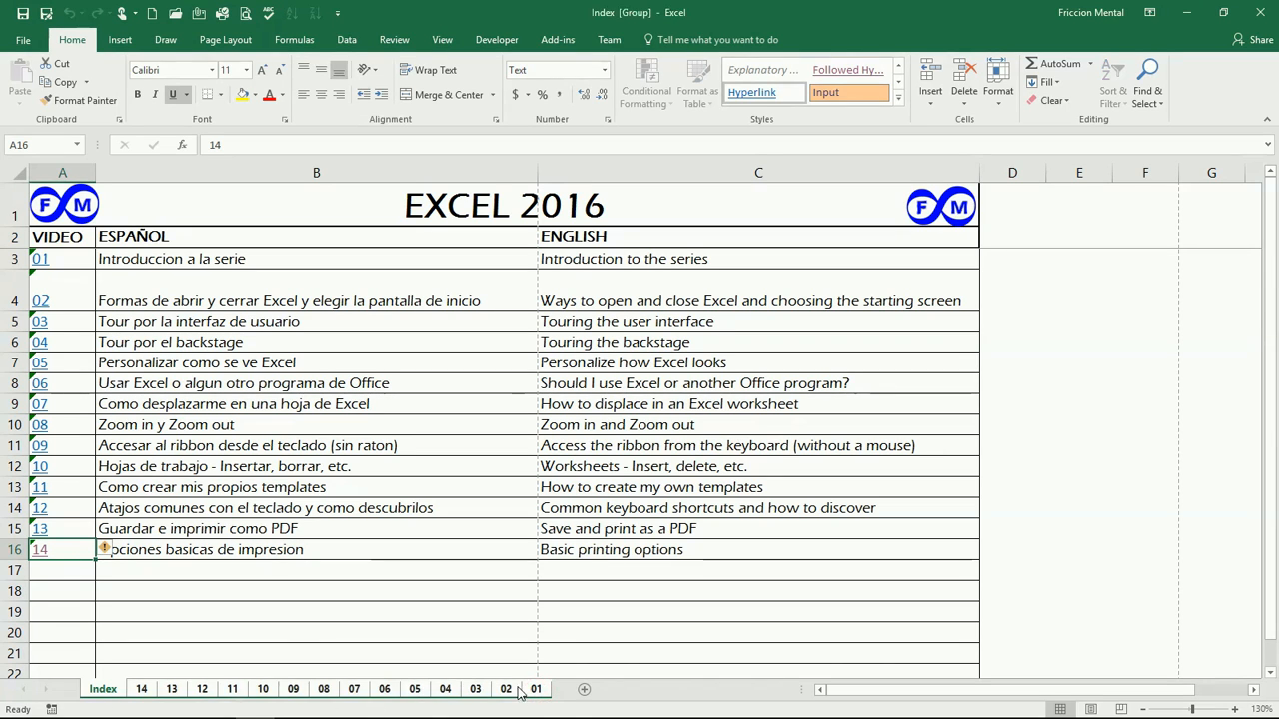
{"action": "left_click", "coordinate": [140, 690]}
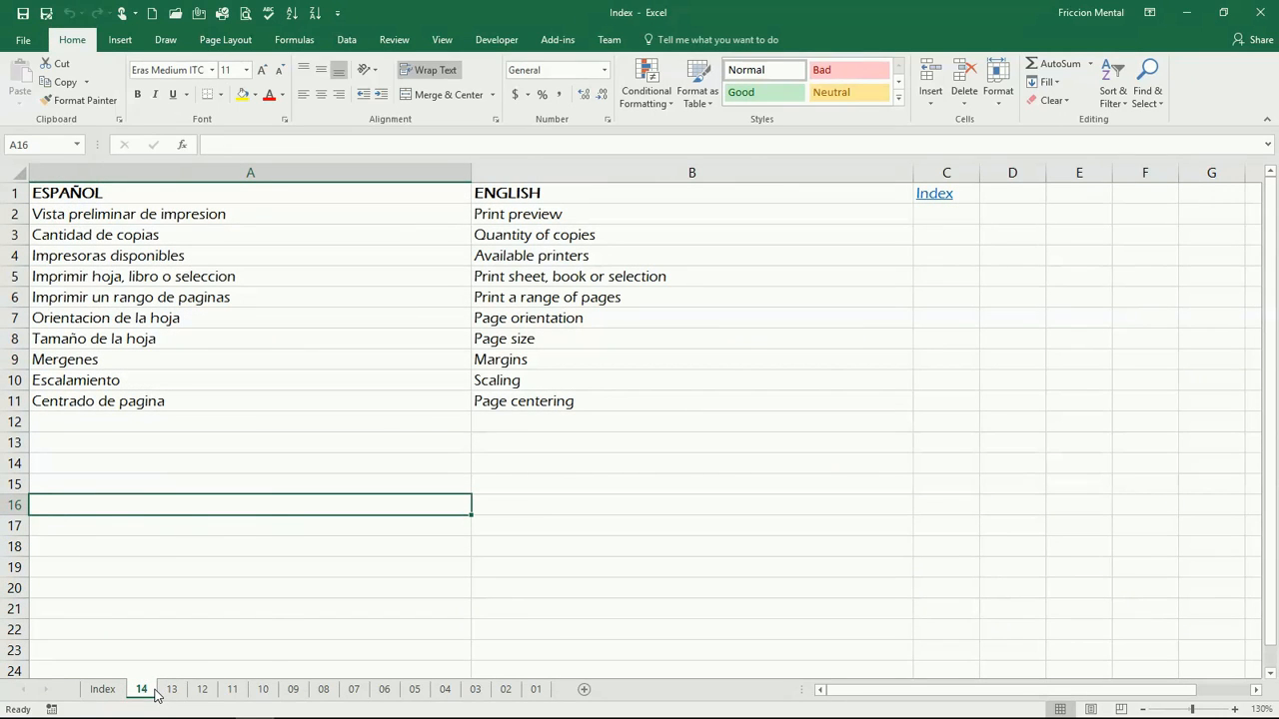
Step: Group every workbook sheet with Select All Sheets and bring up the print preview
{"action": "right_click", "coordinate": [154, 691]}
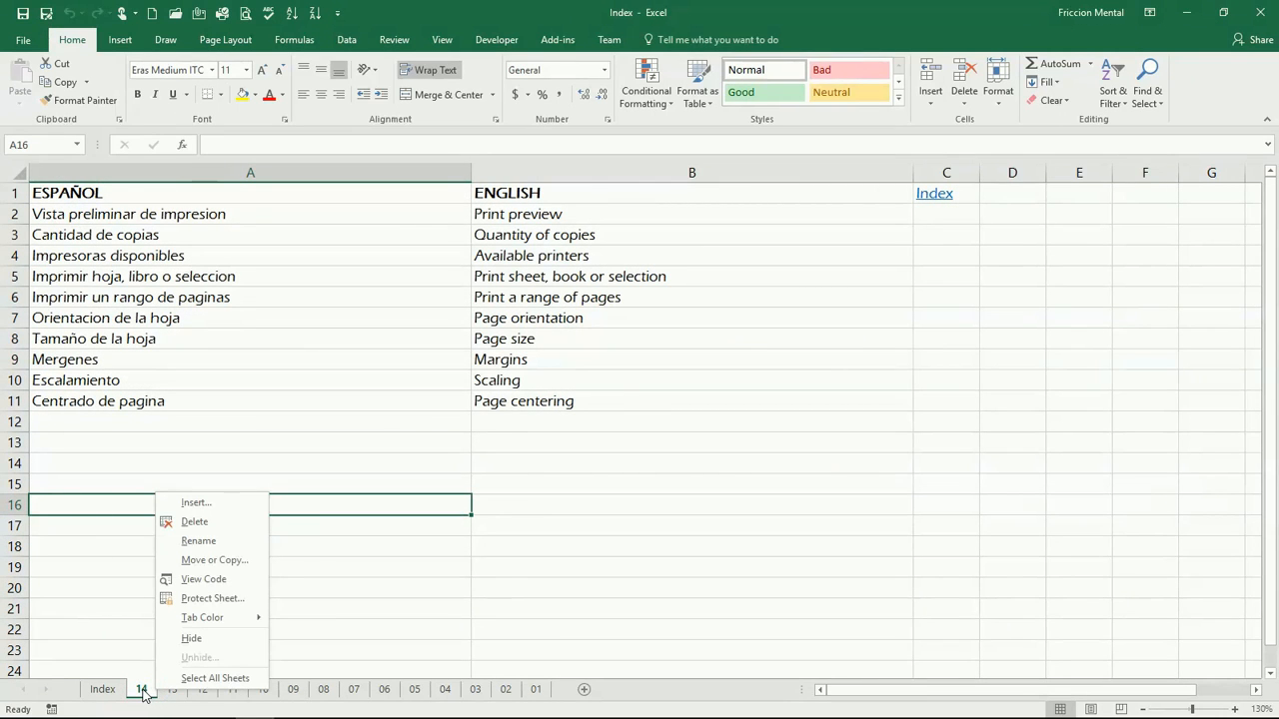
{"action": "left_click", "coordinate": [215, 679]}
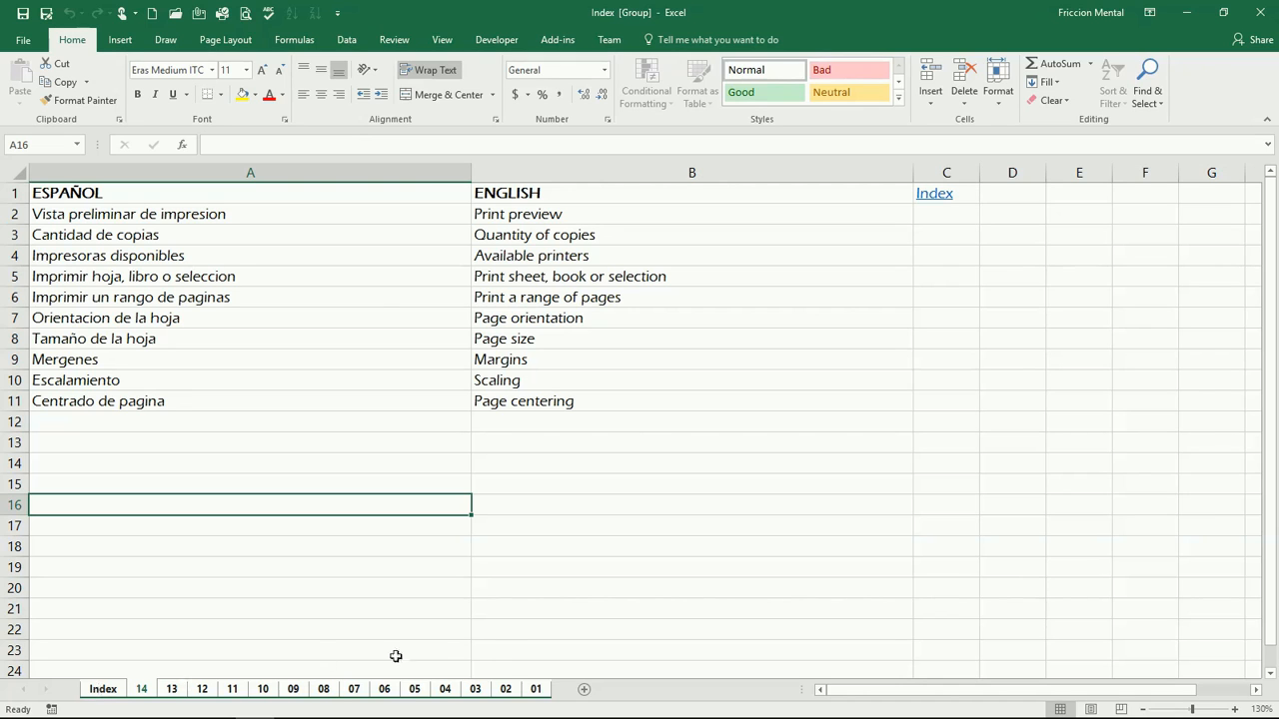
{"action": "left_click", "coordinate": [245, 14]}
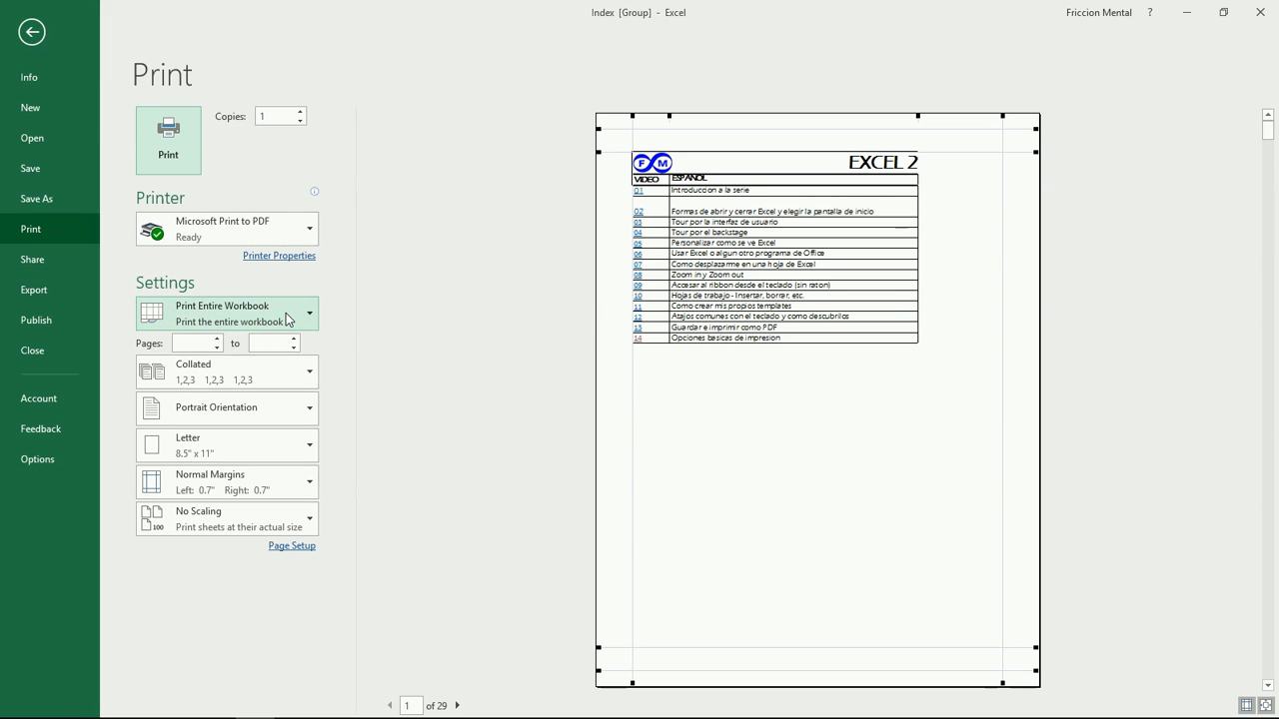
Step: Set the grouped printout to landscape, narrow margins, and all columns fitted on one page
{"action": "left_click", "coordinate": [269, 419]}
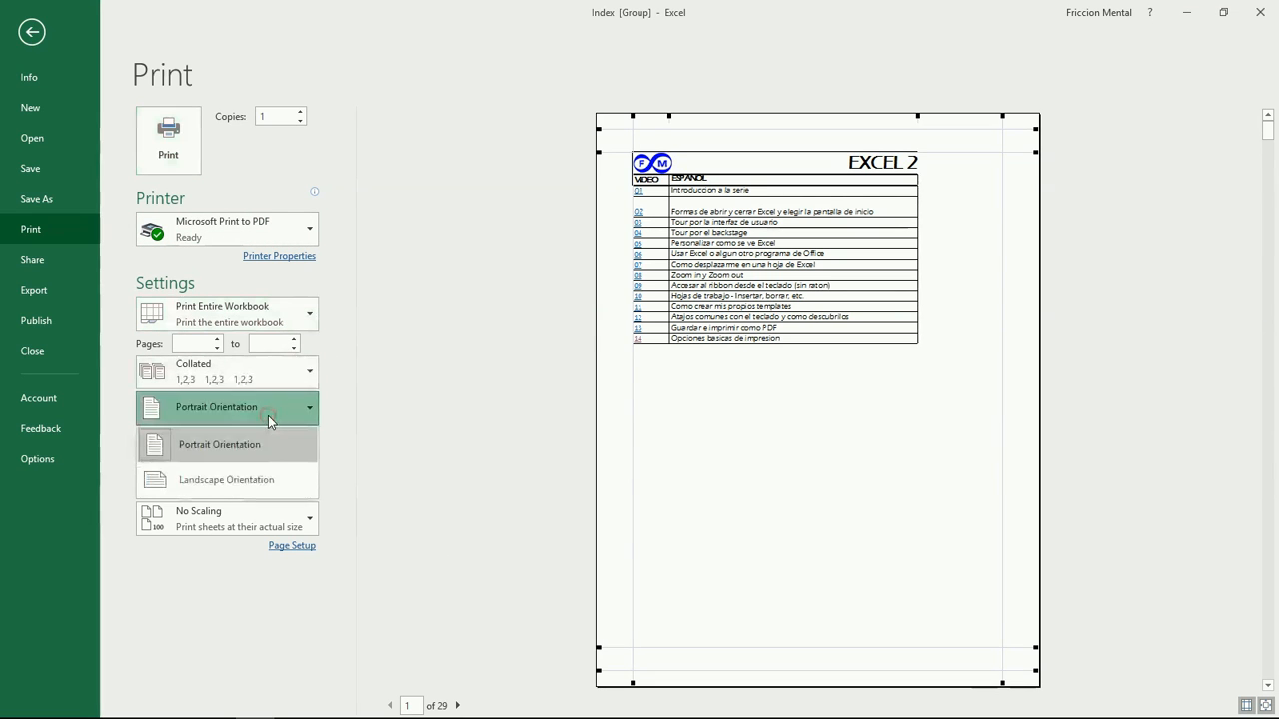
{"action": "left_click", "coordinate": [266, 484]}
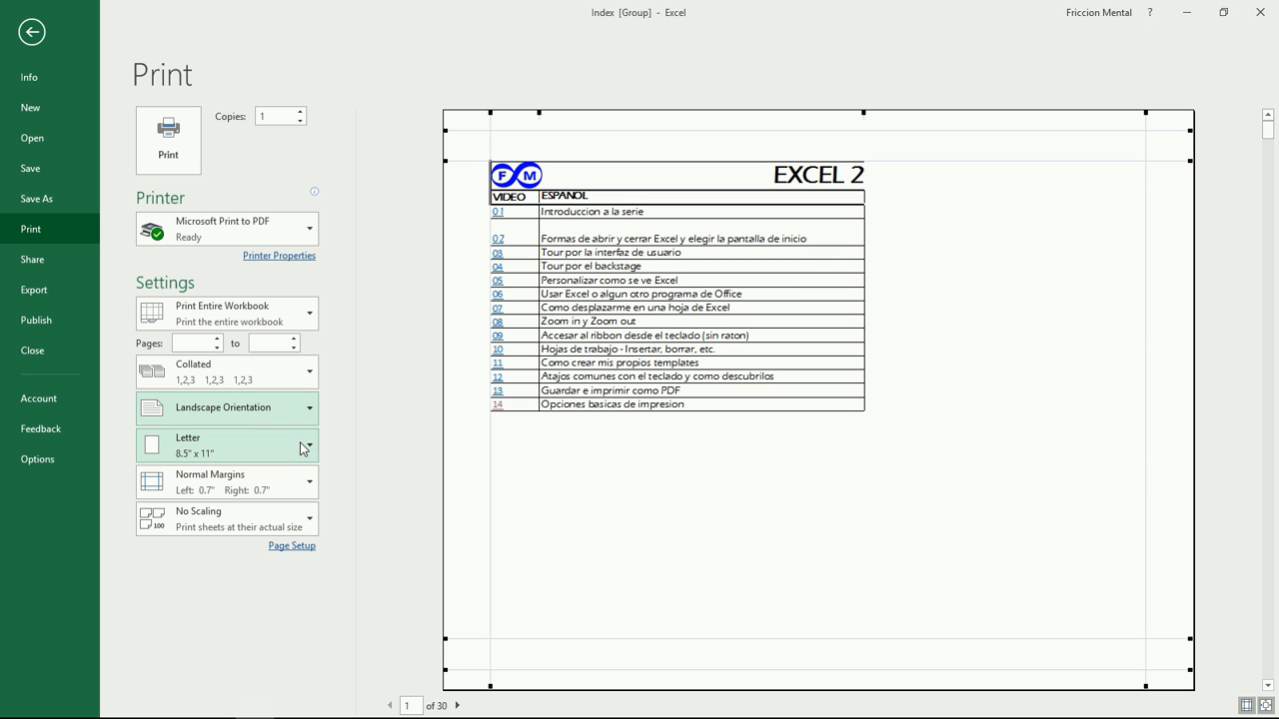
{"action": "left_click", "coordinate": [288, 487]}
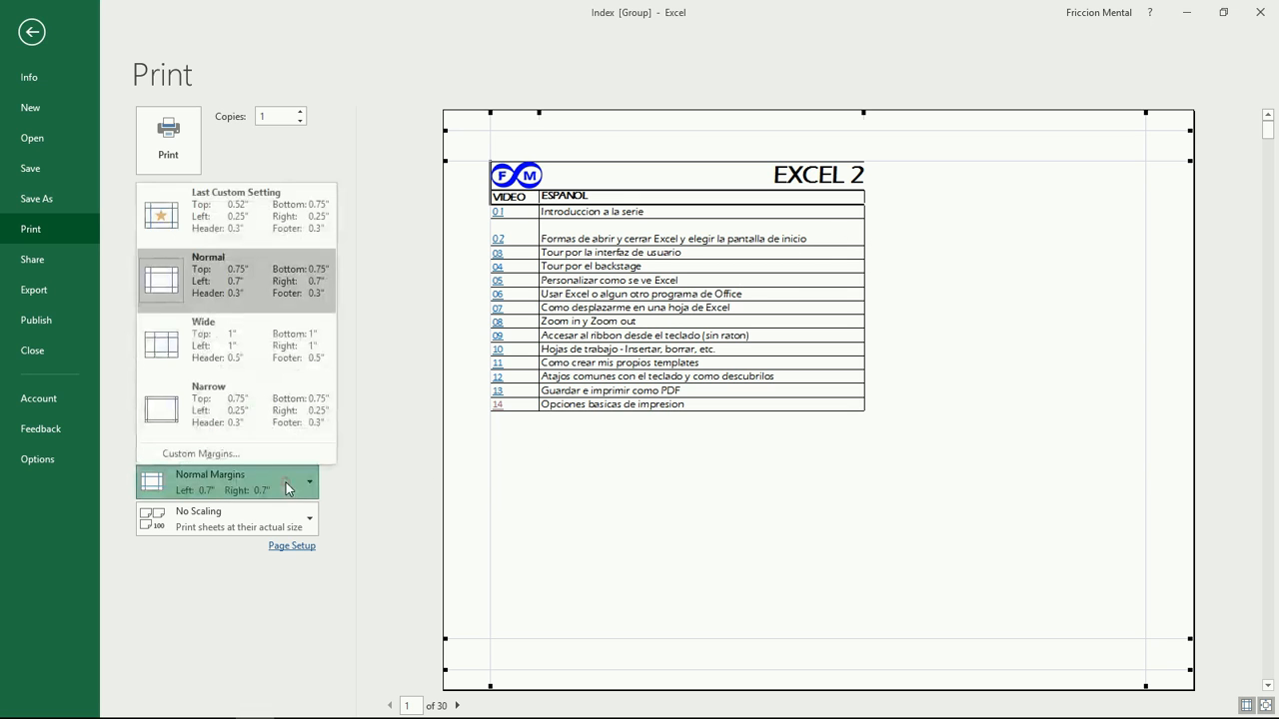
{"action": "left_click", "coordinate": [248, 413]}
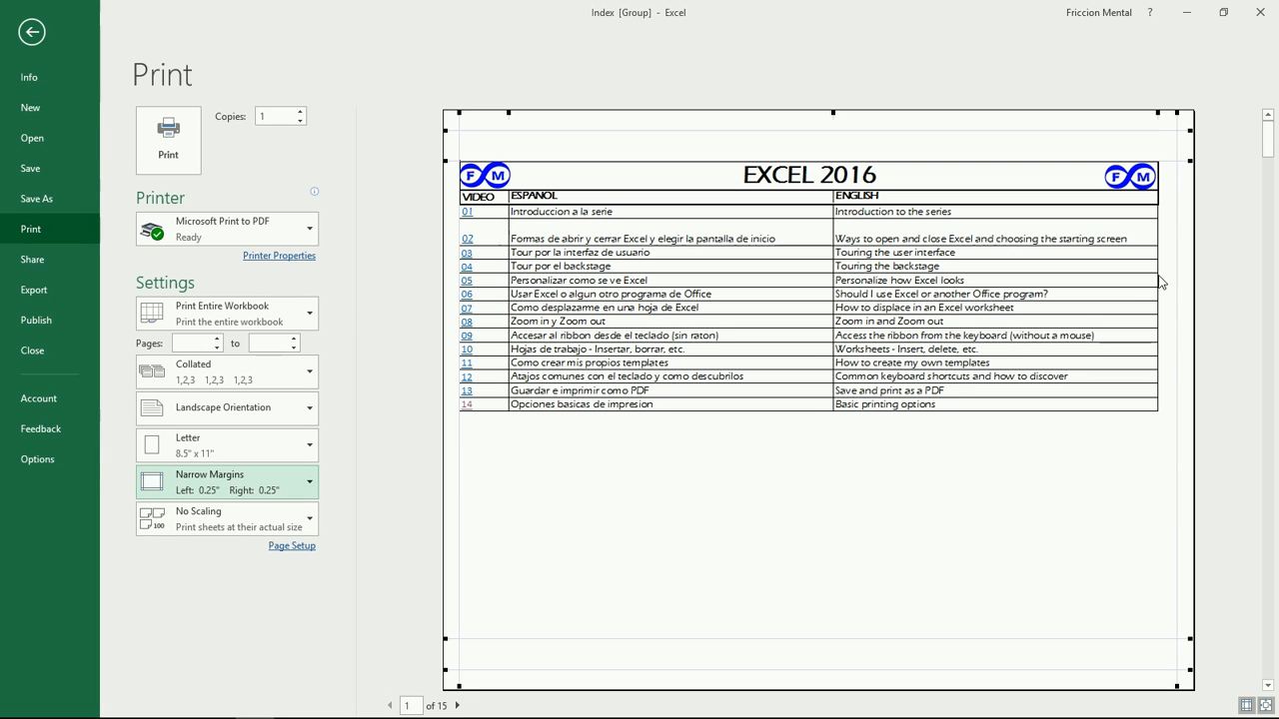
{"action": "left_click", "coordinate": [241, 520]}
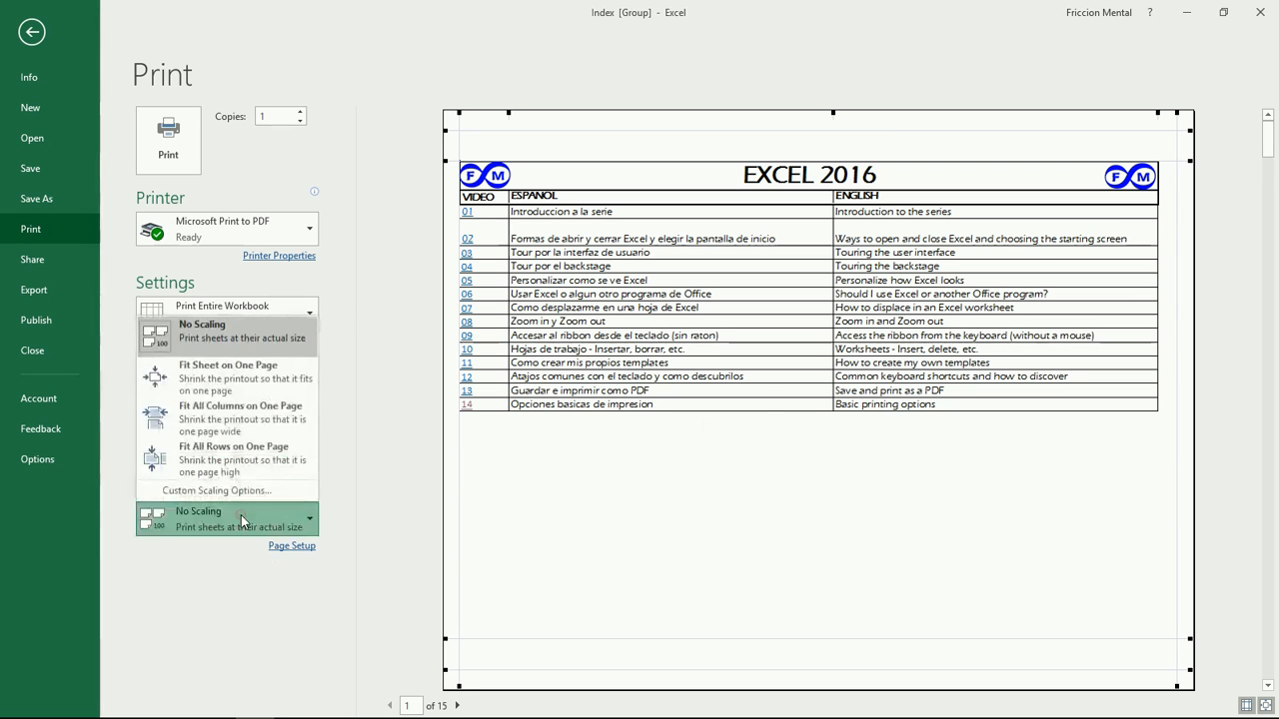
{"action": "left_click", "coordinate": [208, 422]}
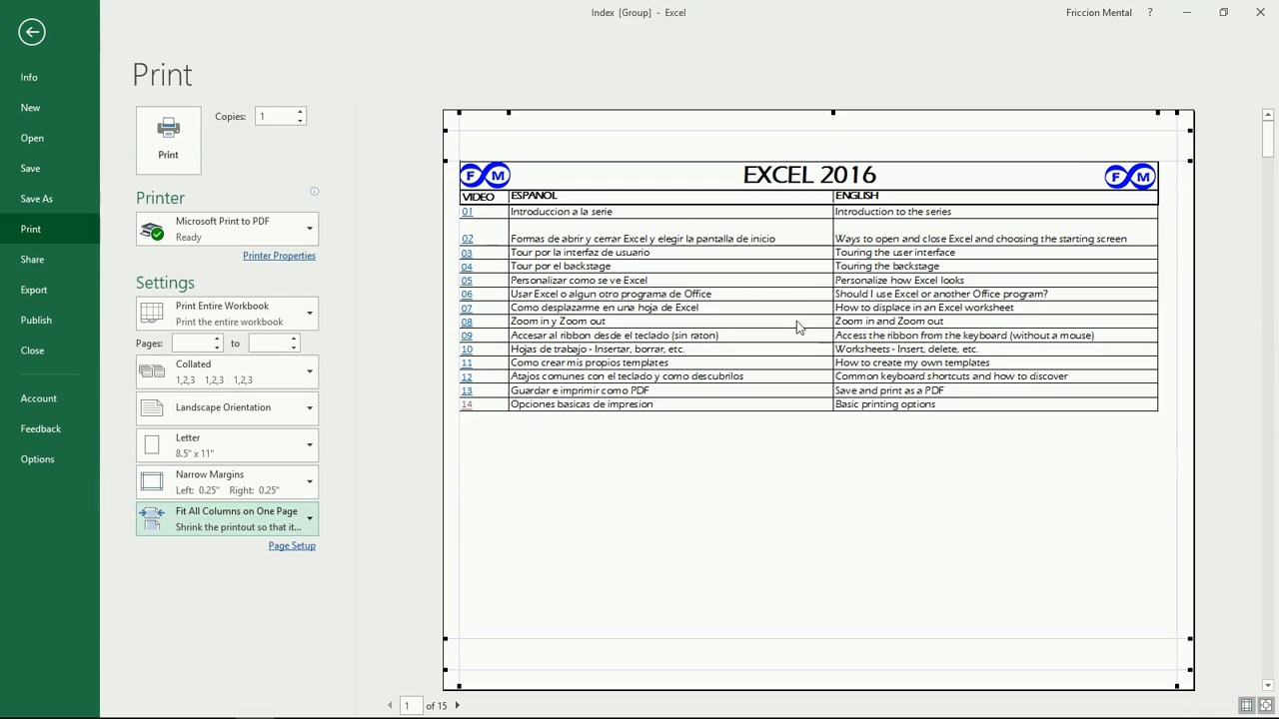
{"action": "left_click", "coordinate": [288, 547]}
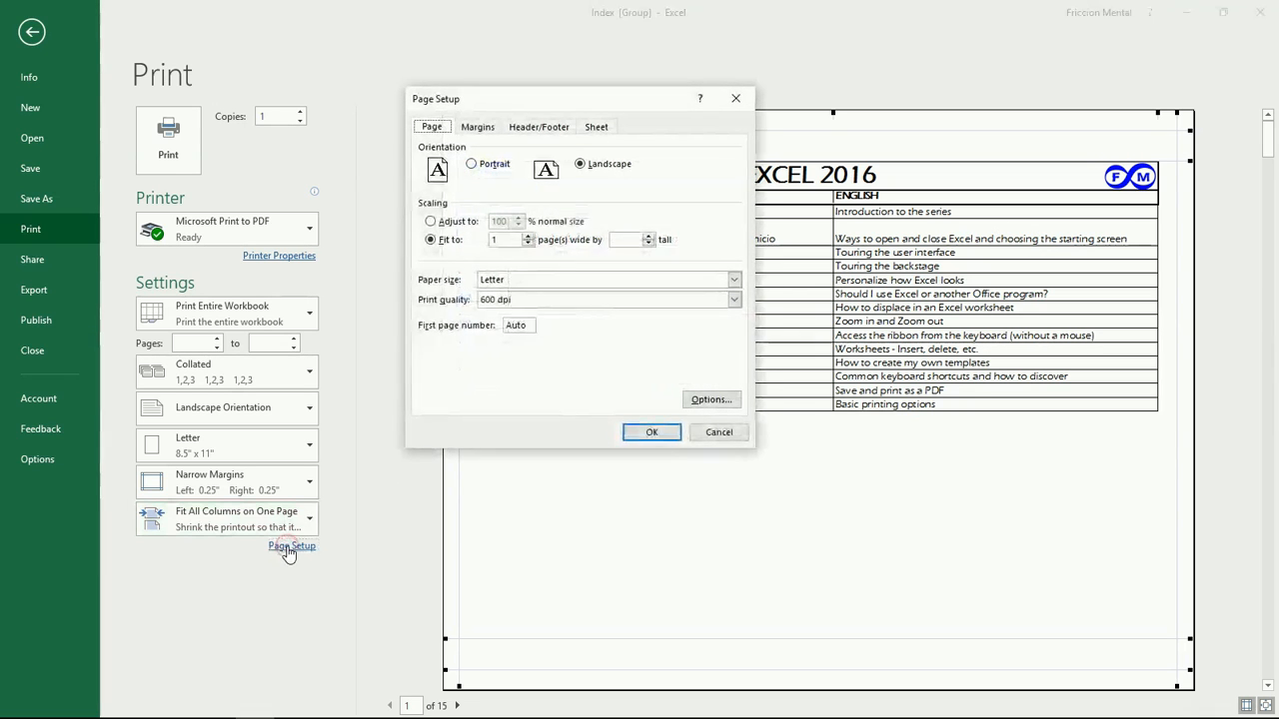
Step: Centre the printout horizontally on the page via Page Setup's Margins settings
{"action": "left_click", "coordinate": [478, 126]}
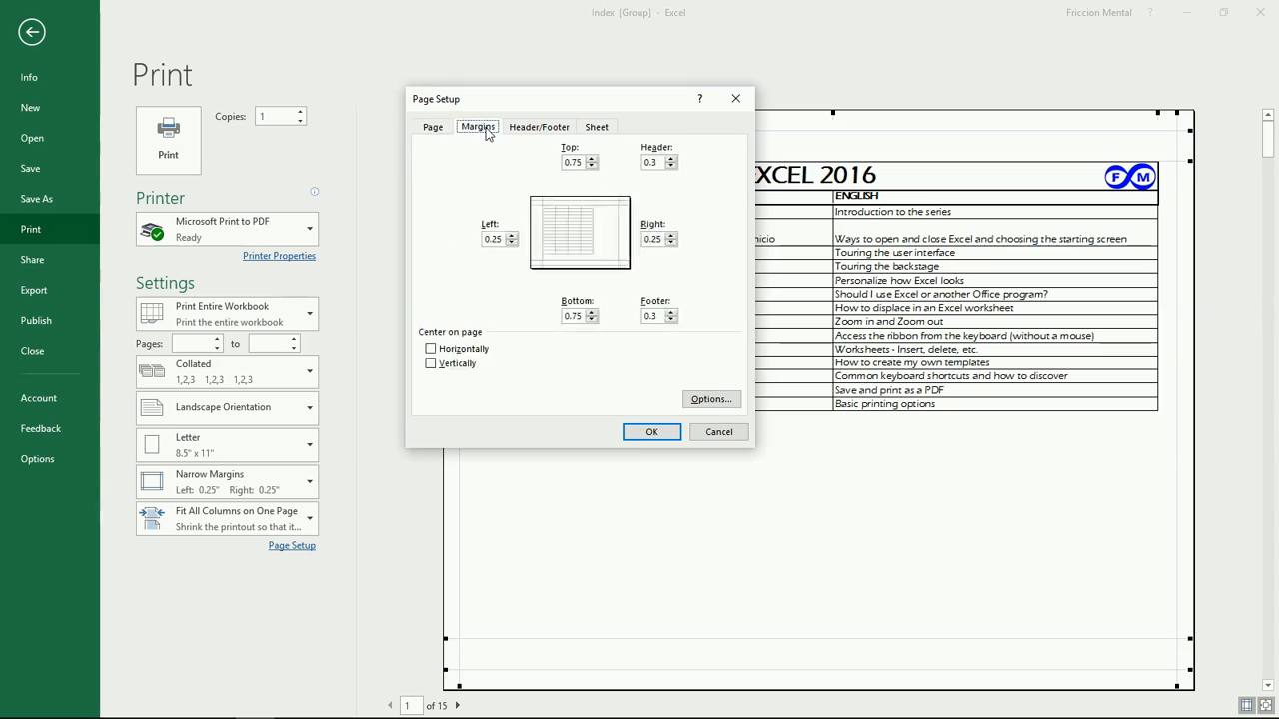
{"action": "left_click", "coordinate": [431, 349]}
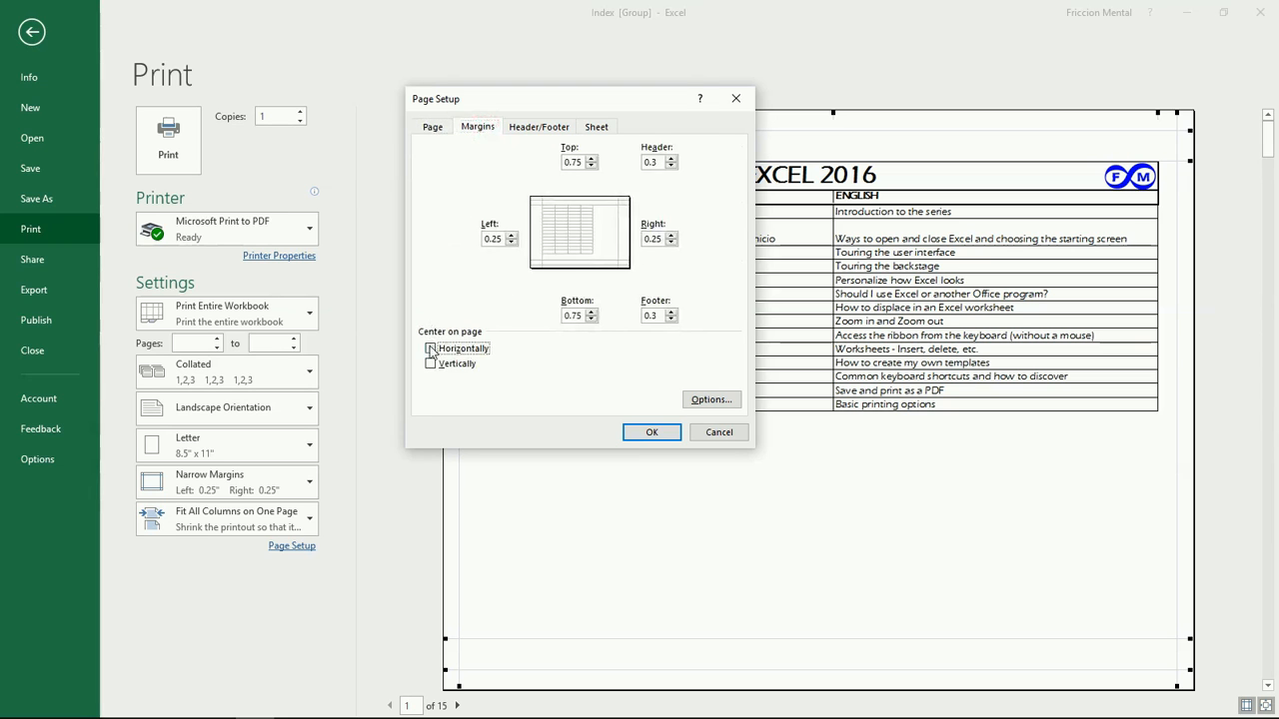
{"action": "left_click", "coordinate": [652, 431]}
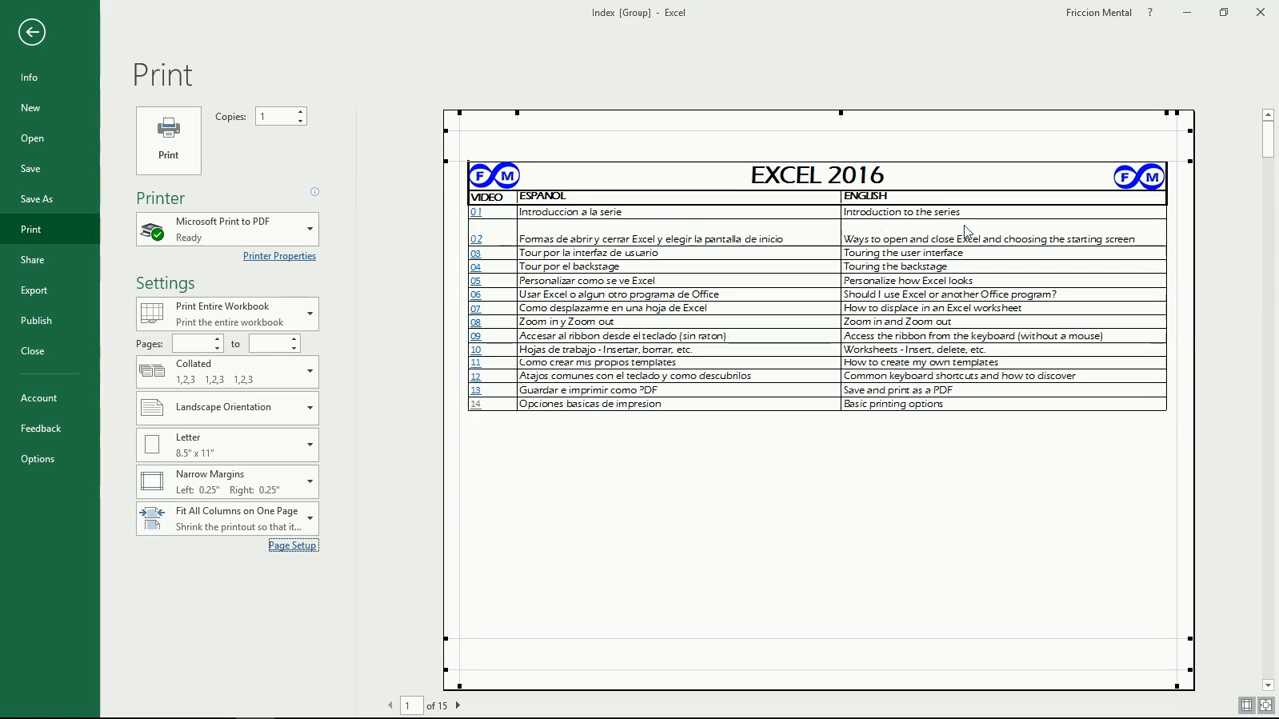
{"action": "left_click", "coordinate": [459, 706]}
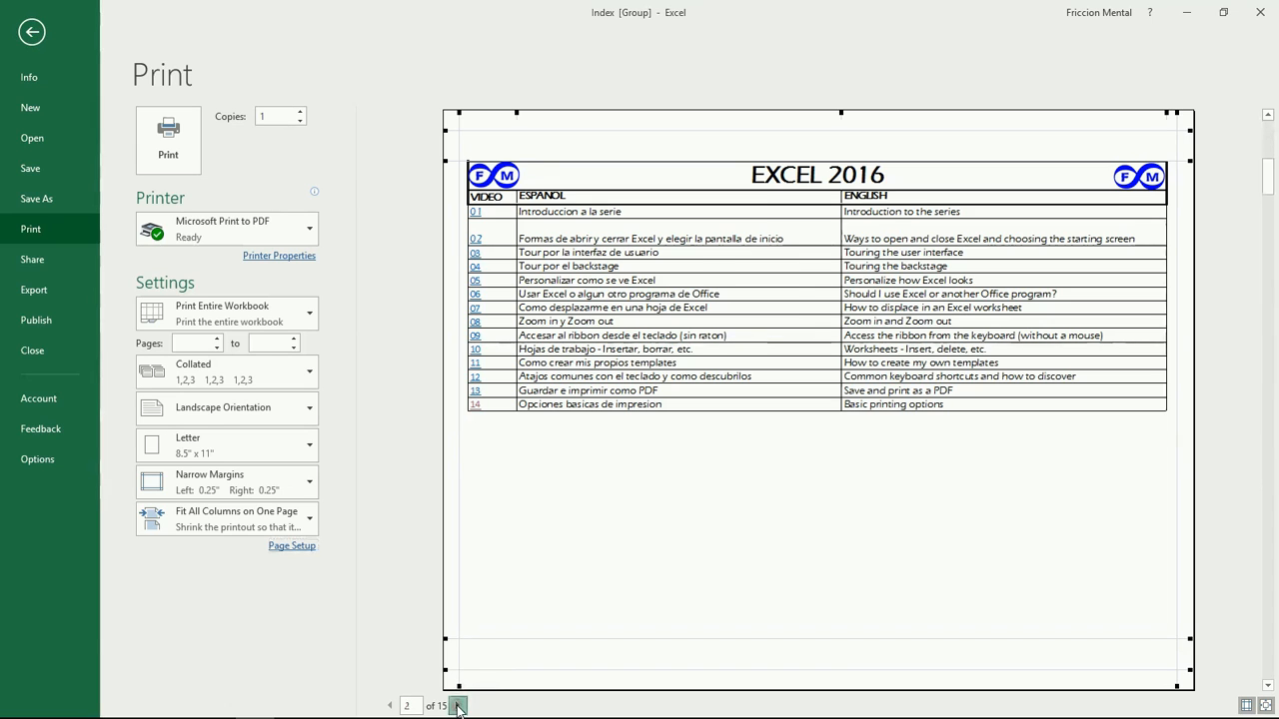
Step: Page through the landscape print preview up to page 6
{"action": "left_click", "coordinate": [459, 707]}
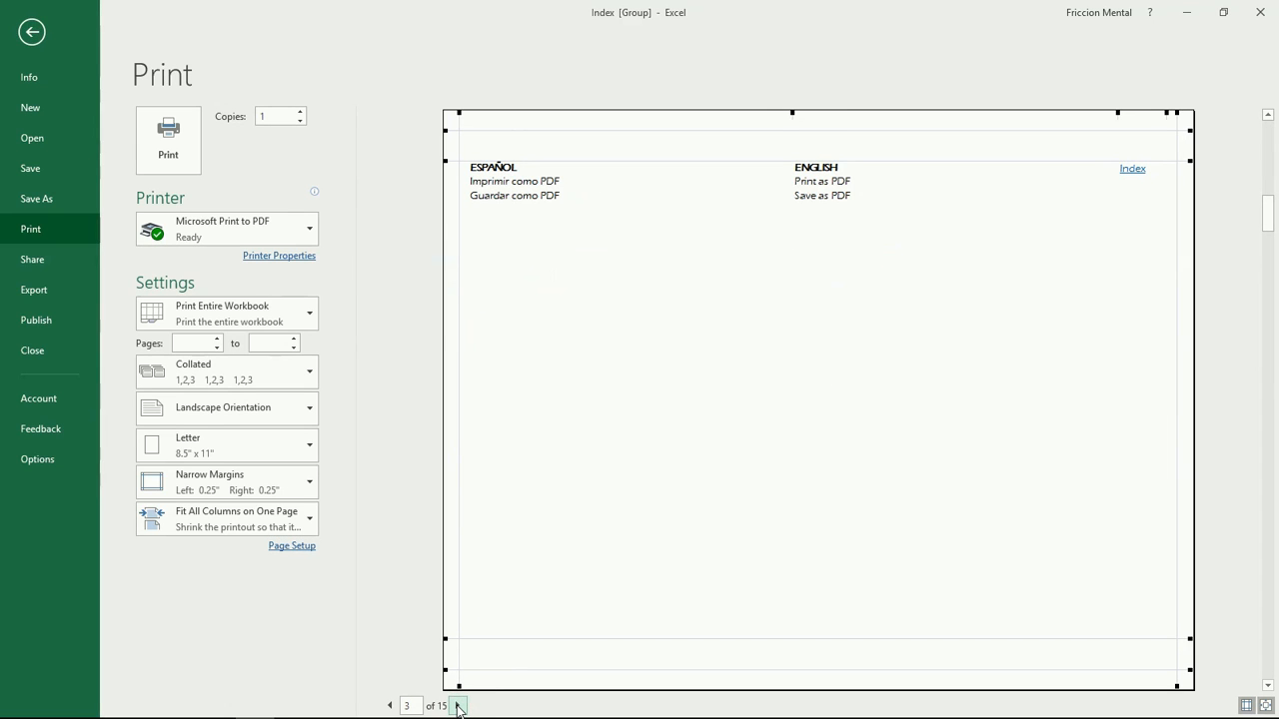
{"action": "left_click", "coordinate": [458, 706]}
{"action": "left_click", "coordinate": [459, 707]}
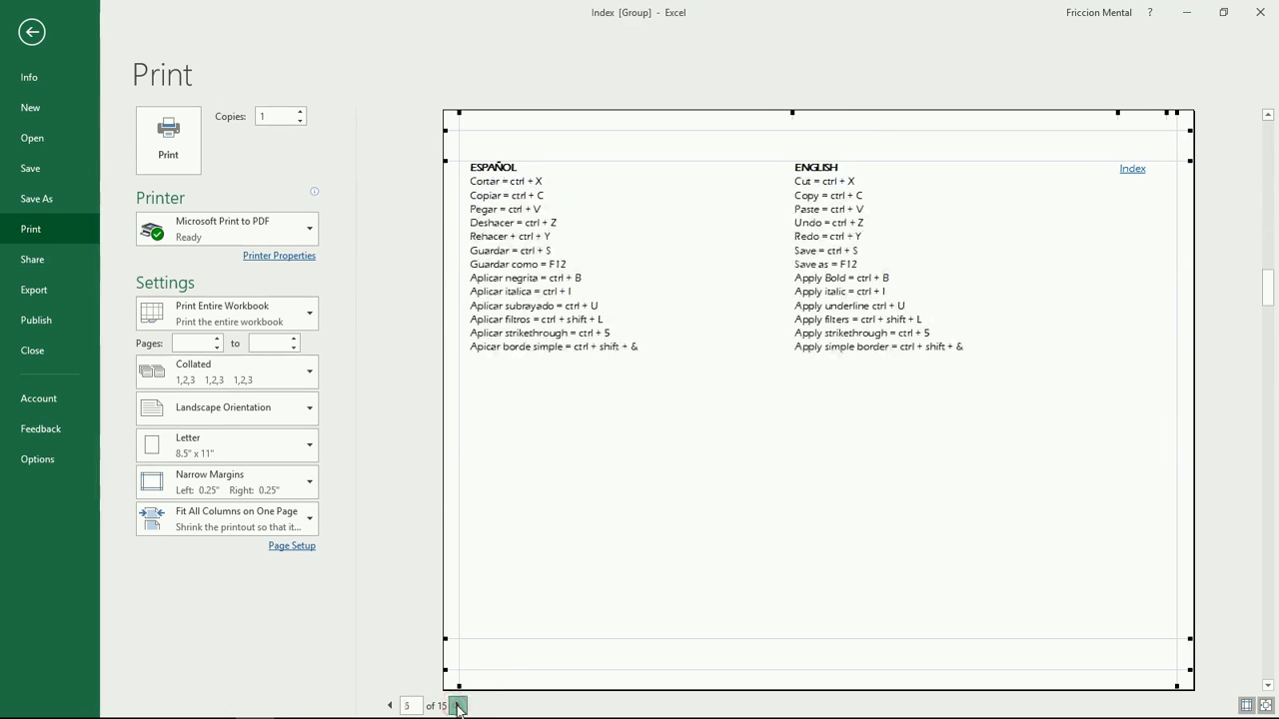
{"action": "left_click", "coordinate": [459, 707]}
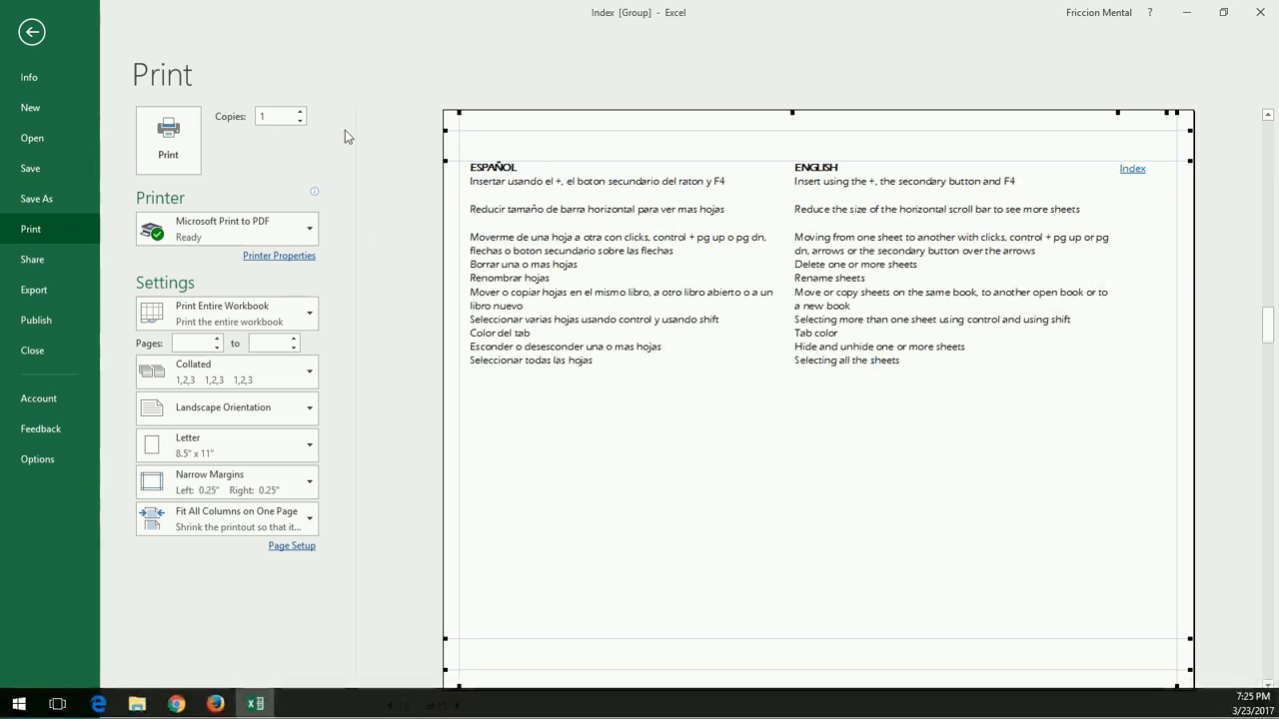
Step: Print the whole workbook to example.pdf on the Desktop, replacing the existing file
{"action": "left_click", "coordinate": [170, 149]}
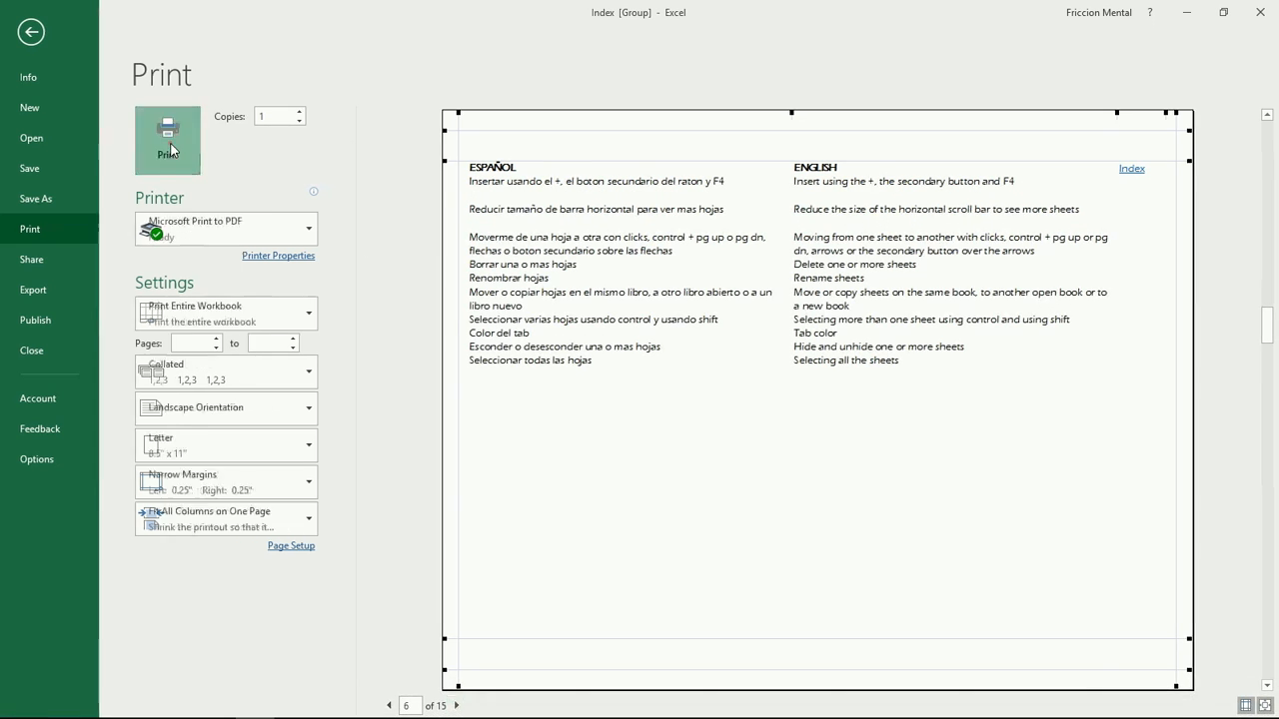
{"action": "left_click", "coordinate": [520, 279]}
{"action": "left_click", "coordinate": [769, 457]}
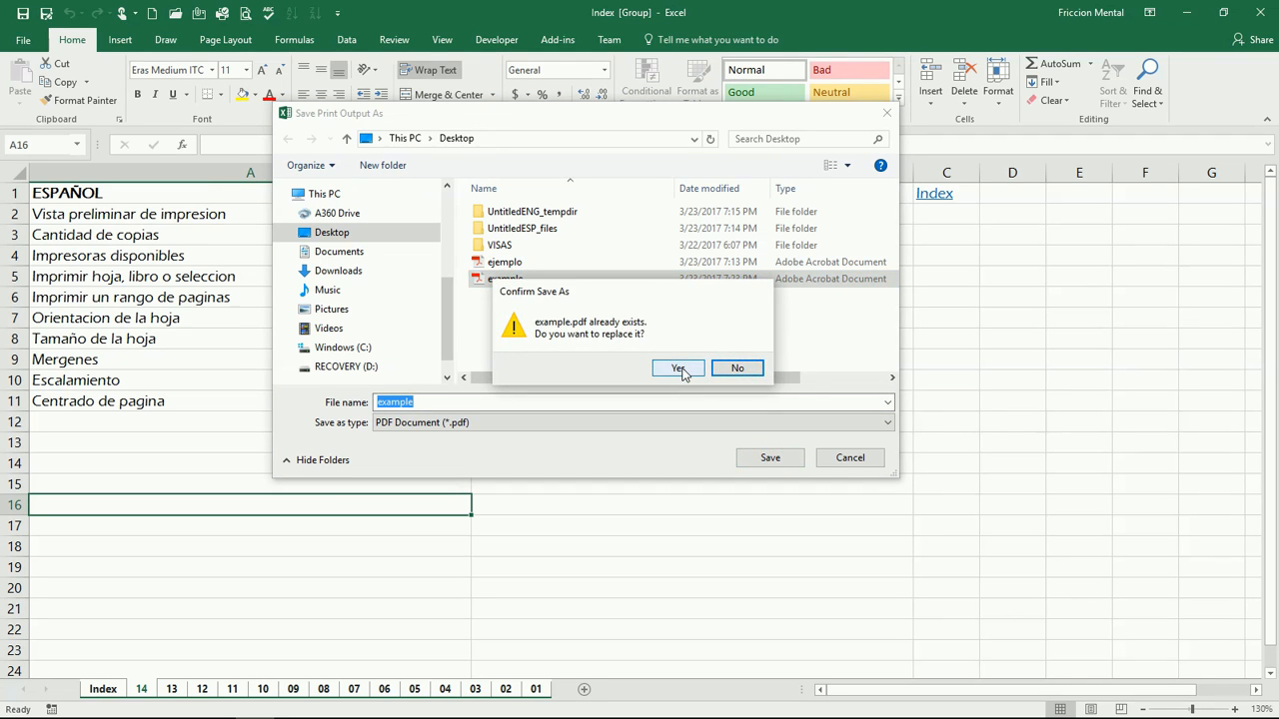
{"action": "left_click", "coordinate": [679, 368]}
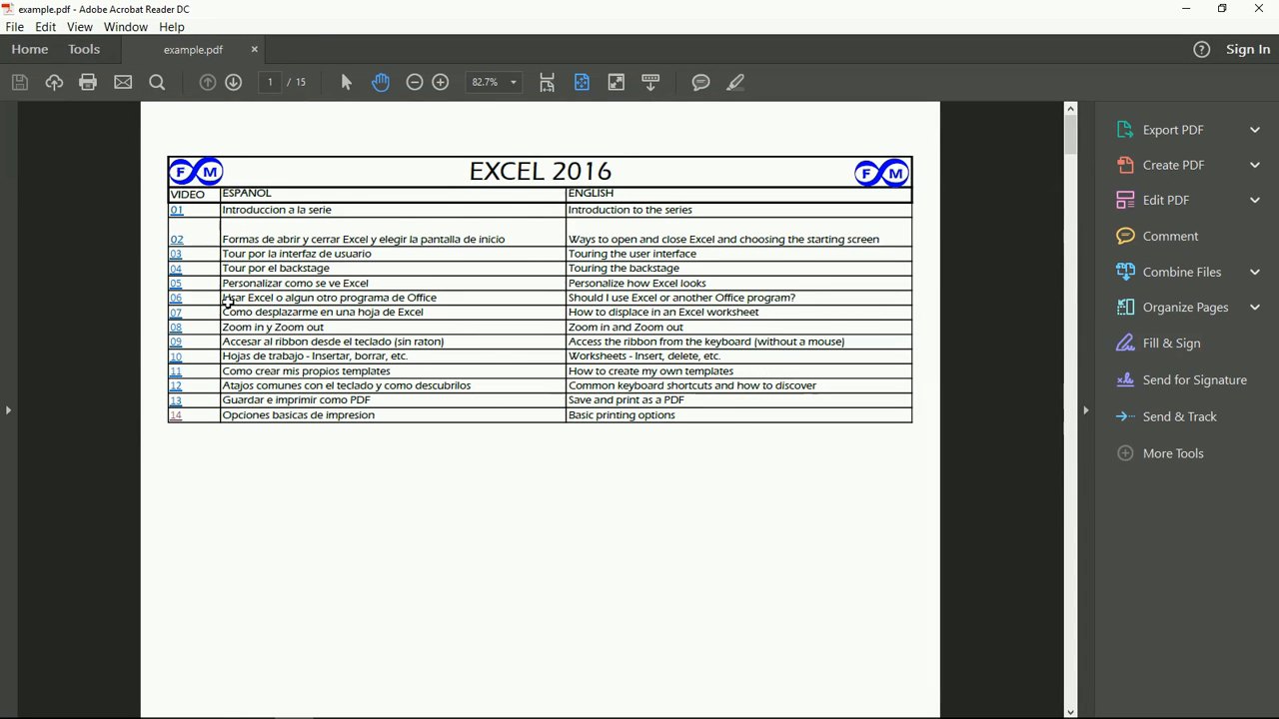
Step: Scroll through the 15-page example.pdf, return to page 1, and close Acrobat Reader
{"action": "scroll", "coordinate": [487, 353], "scroll_direction": "down", "scroll_amount": 5}
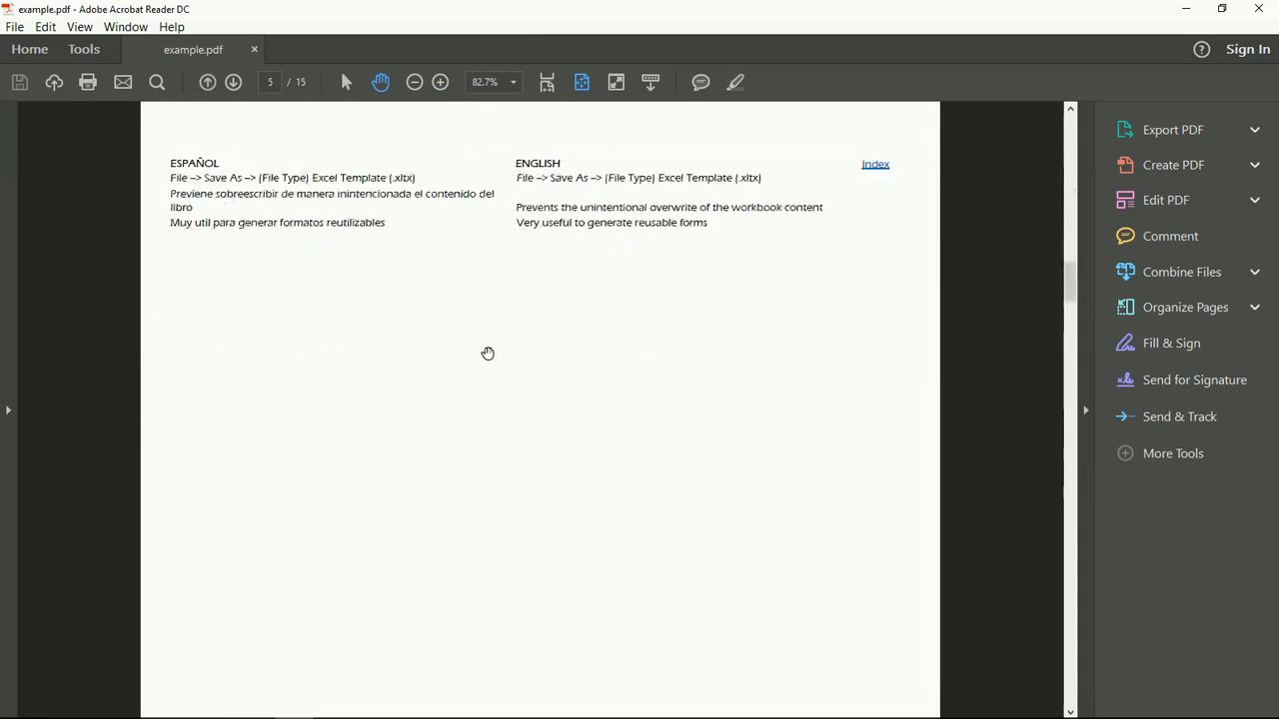
{"action": "scroll", "coordinate": [487, 353], "scroll_direction": "down", "scroll_amount": 1}
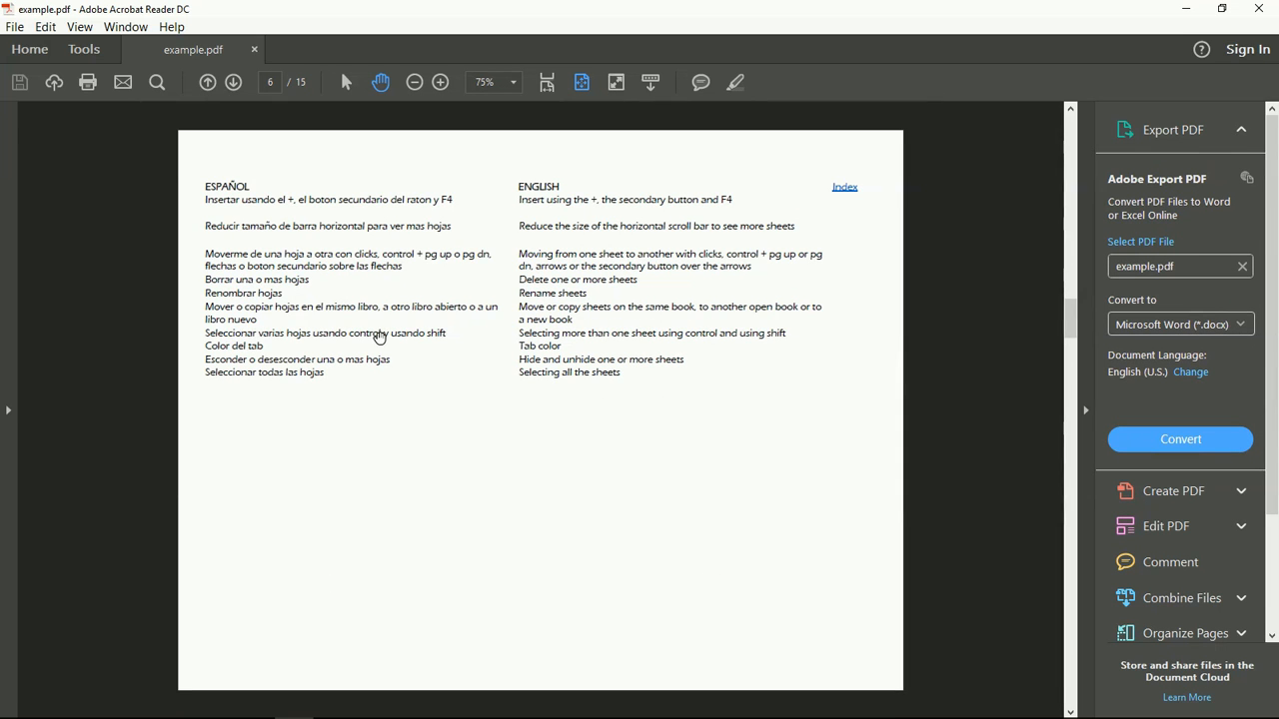
{"action": "scroll", "coordinate": [334, 463], "scroll_direction": "down", "scroll_amount": 9}
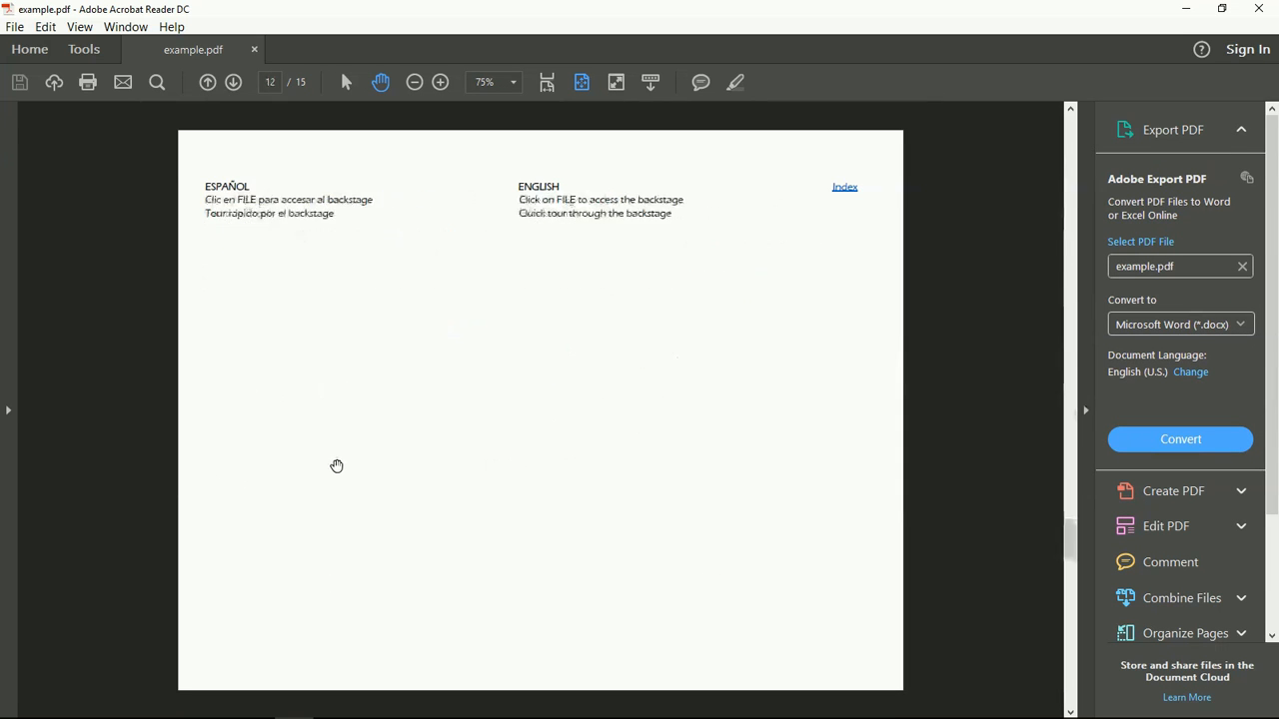
{"action": "scroll", "coordinate": [350, 473], "scroll_direction": "up", "scroll_amount": 5}
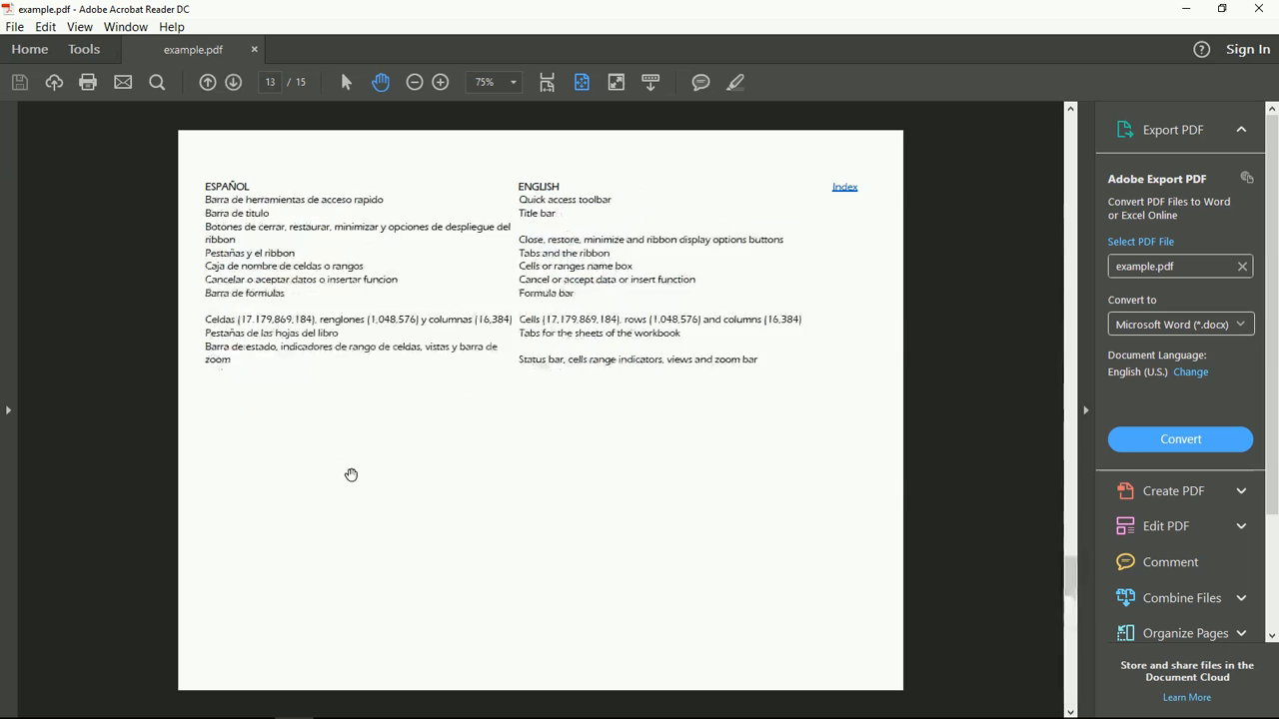
{"action": "key", "text": "Home"}
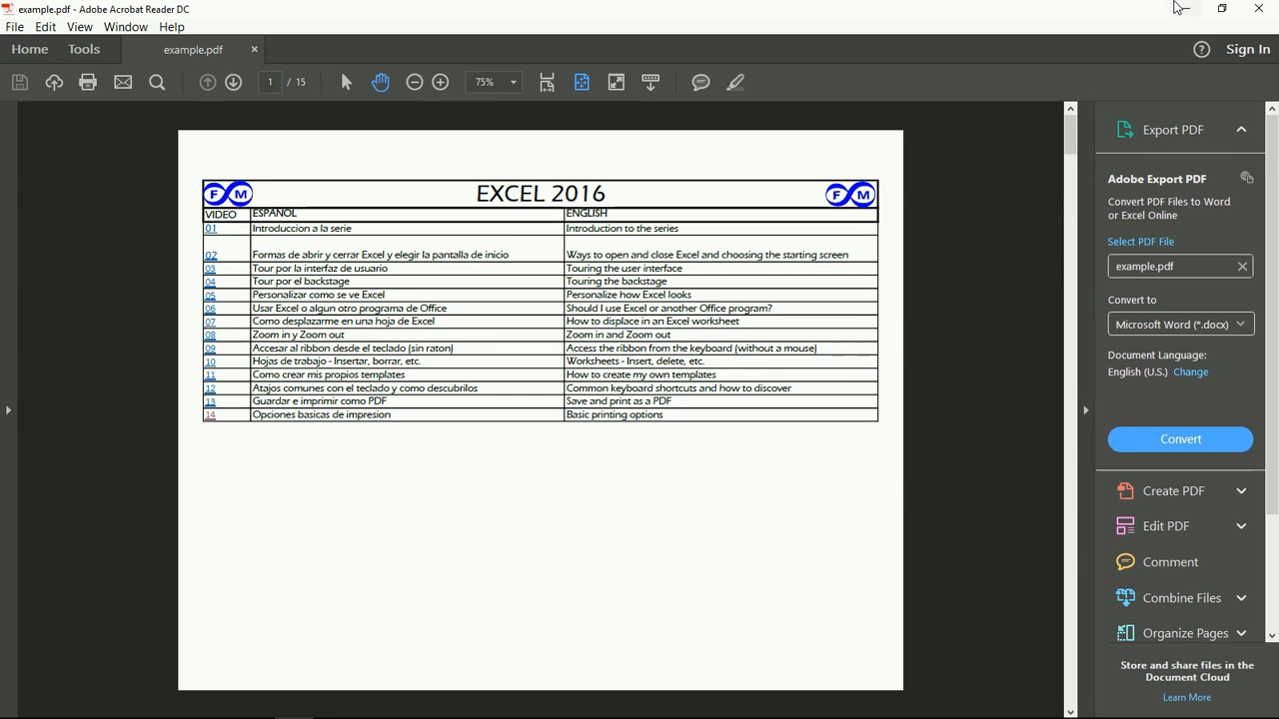
{"action": "left_click", "coordinate": [1254, 12]}
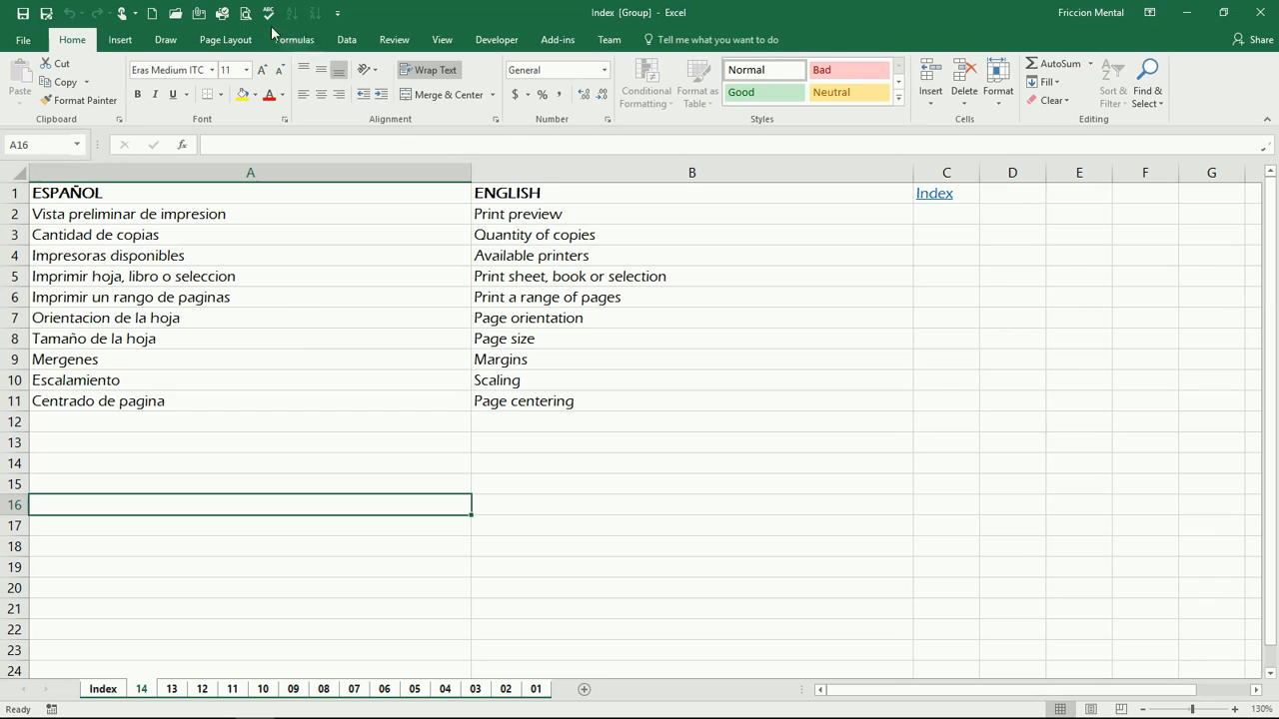
Step: Review Page Setup's Header/Footer and Sheet settings from print preview, cancelling without changes
{"action": "left_click", "coordinate": [244, 13]}
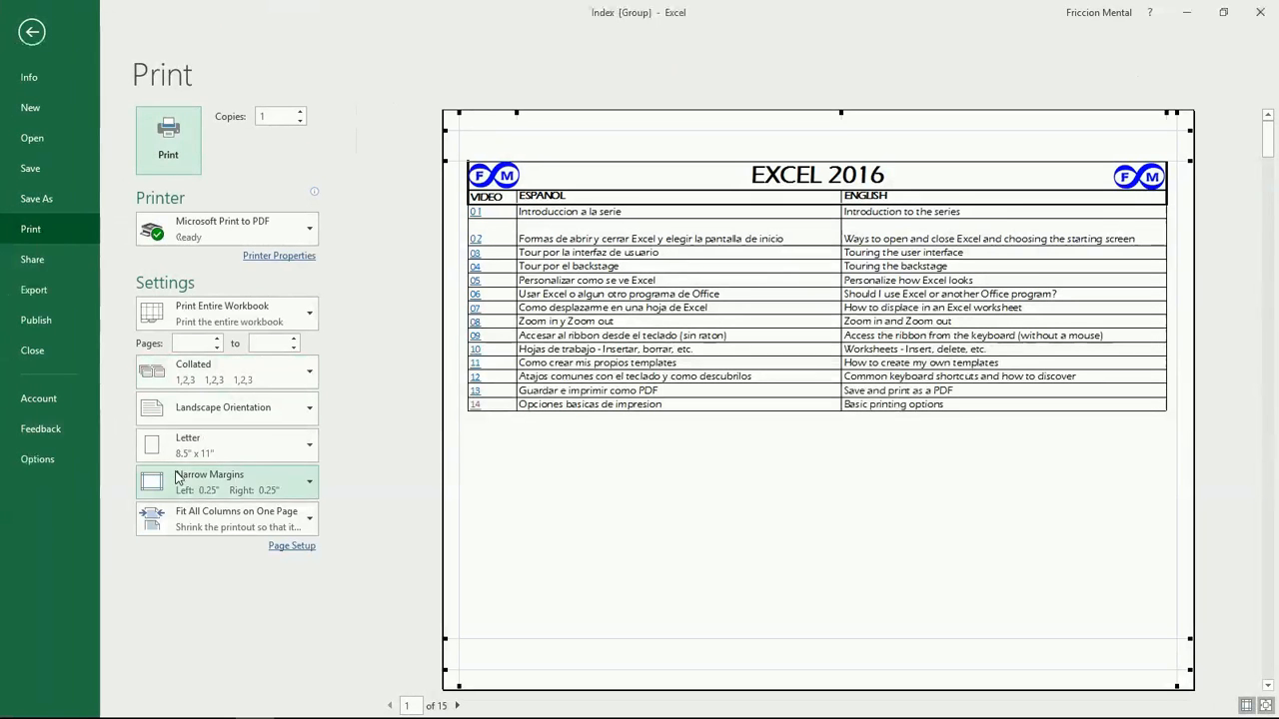
{"action": "left_click", "coordinate": [305, 547]}
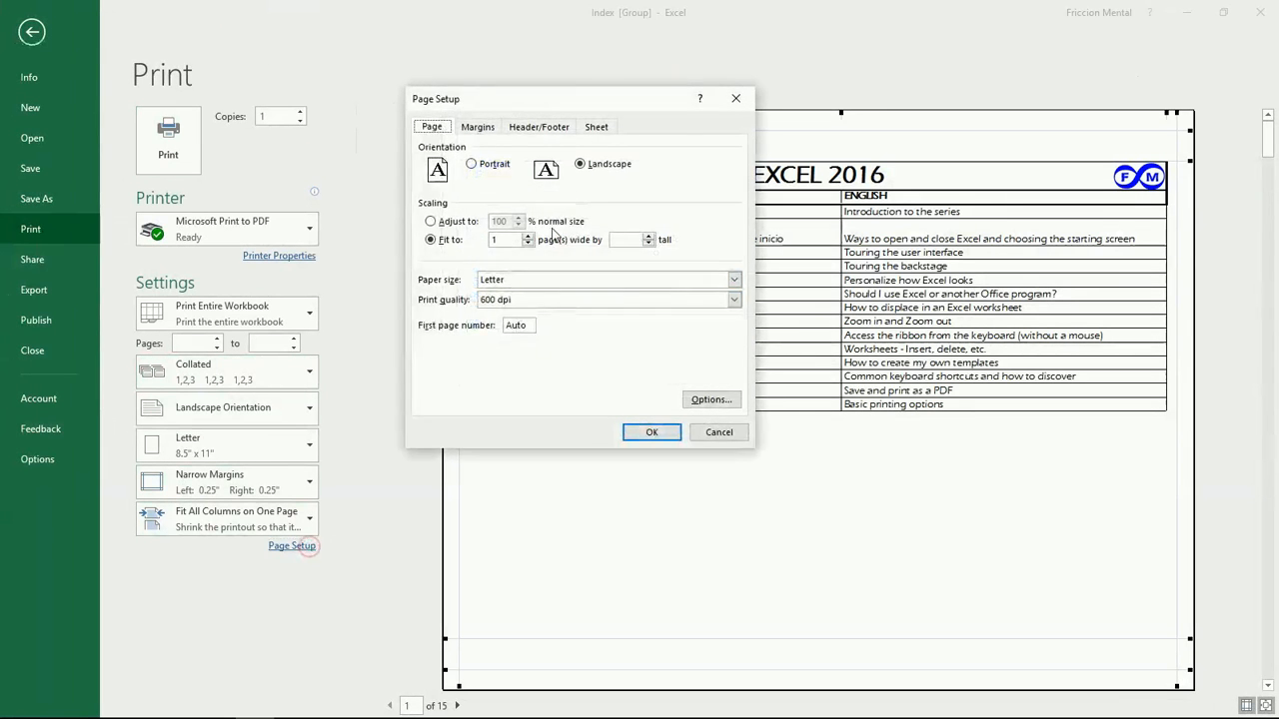
{"action": "left_click", "coordinate": [528, 132]}
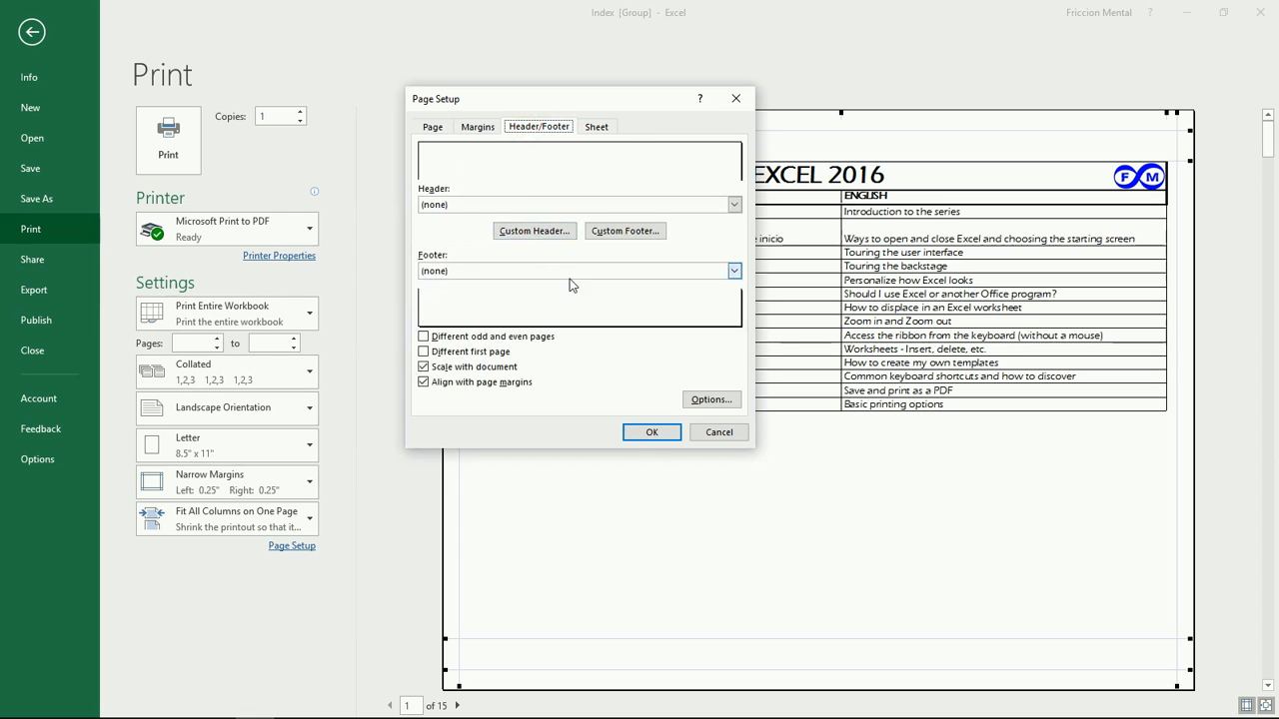
{"action": "left_click", "coordinate": [598, 128]}
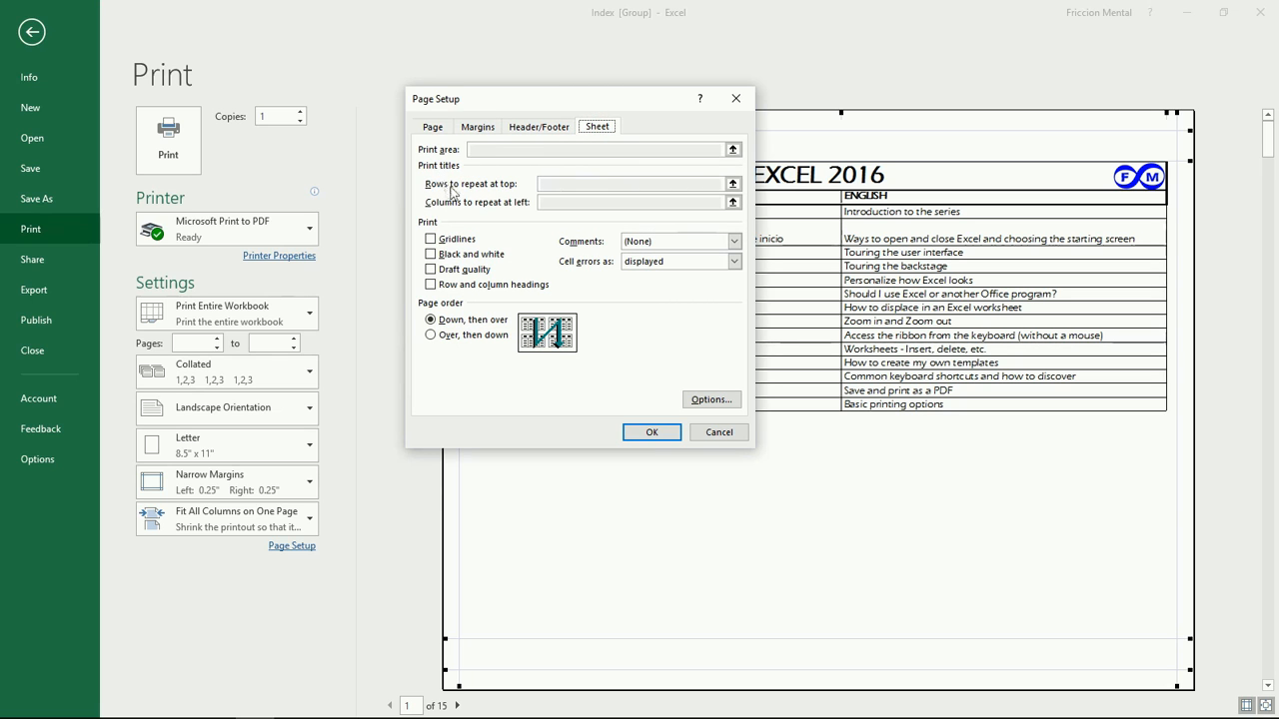
{"action": "left_click", "coordinate": [719, 432]}
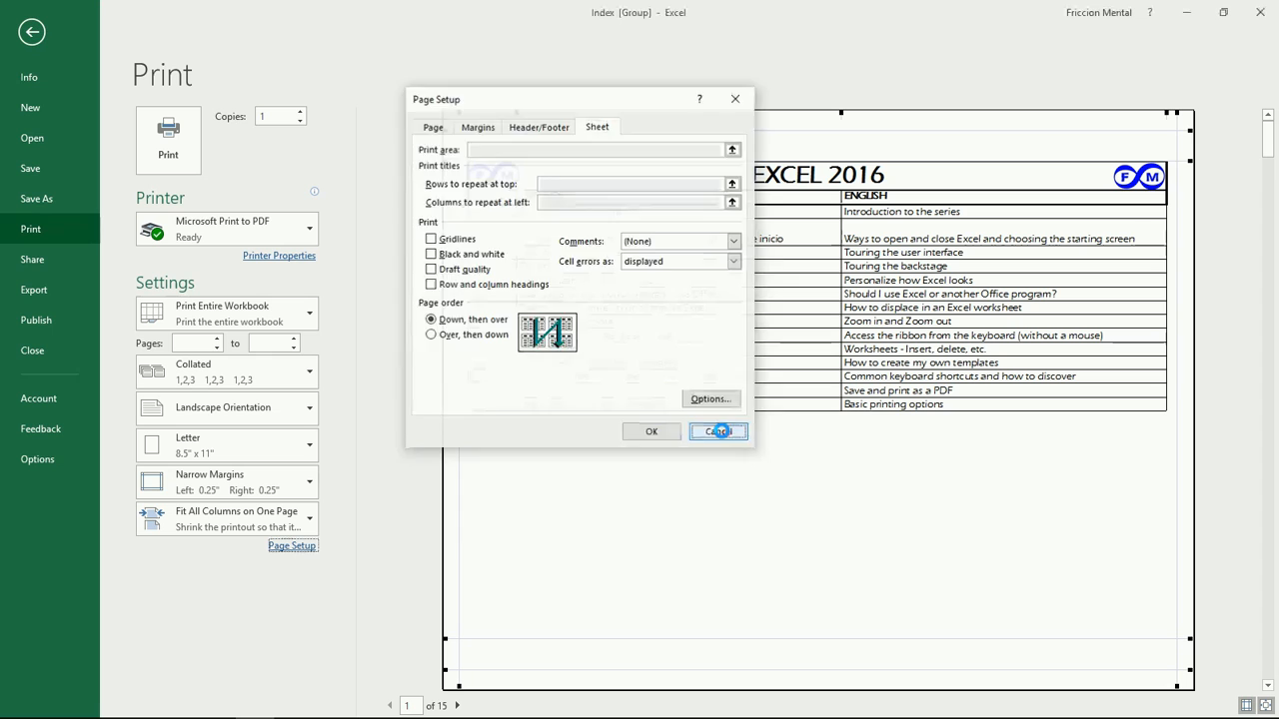